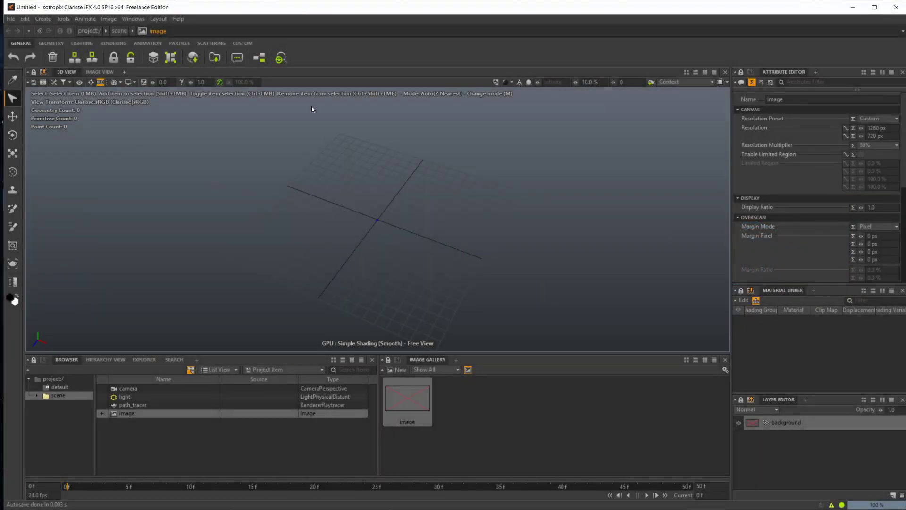
# Step: Start a fresh new scene from File > New > Scene
pyautogui.click(10, 19)
pyautogui.moveTo(17, 34)
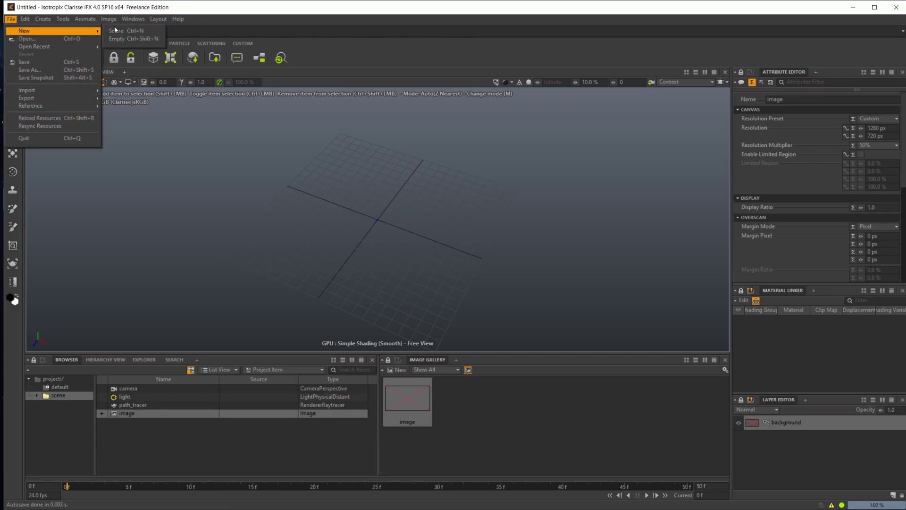
pyautogui.click(137, 31)
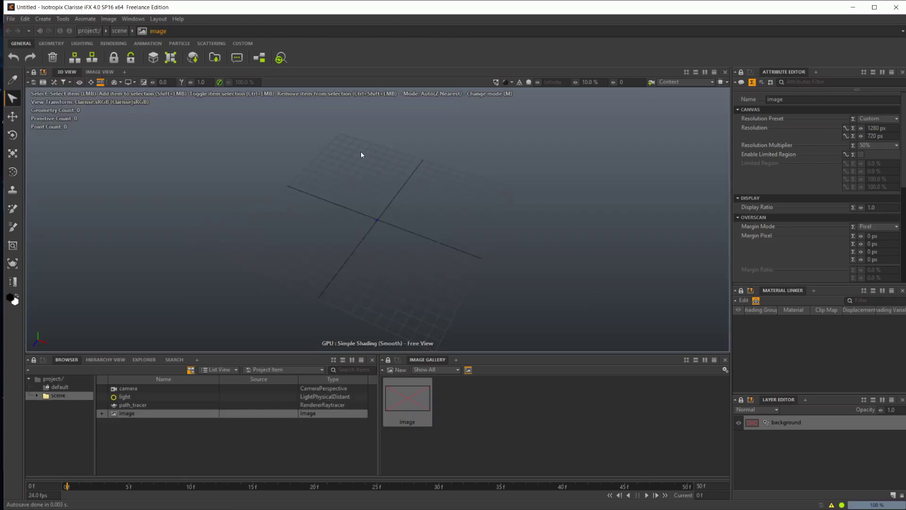
# Step: Inspect the default camera, light, path_tracer and image items' attributes
pyautogui.click(146, 392)
pyautogui.click(141, 398)
pyautogui.click(149, 405)
pyautogui.click(146, 419)
pyautogui.click(144, 416)
pyautogui.click(171, 451)
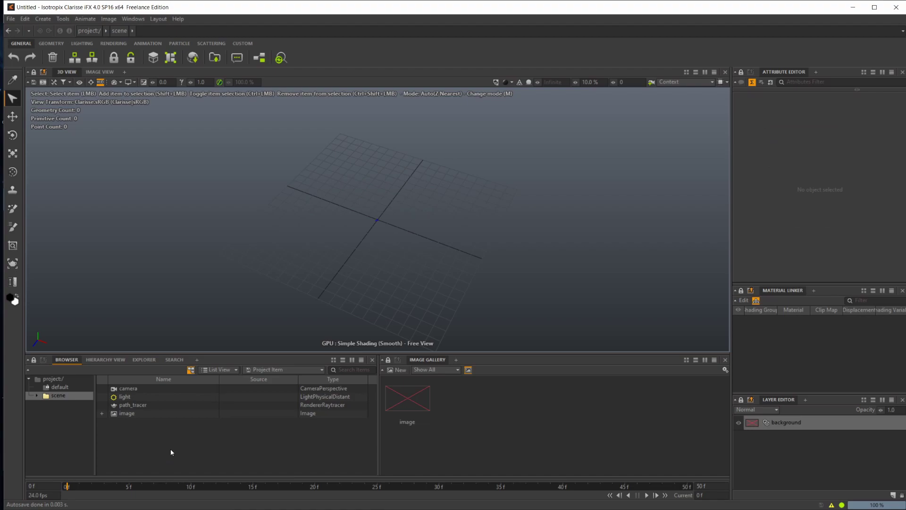
# Step: Show the light and camera kinematics, path_tracer anti-aliasing and image canvas attributes
pyautogui.click(126, 398)
pyautogui.click(135, 389)
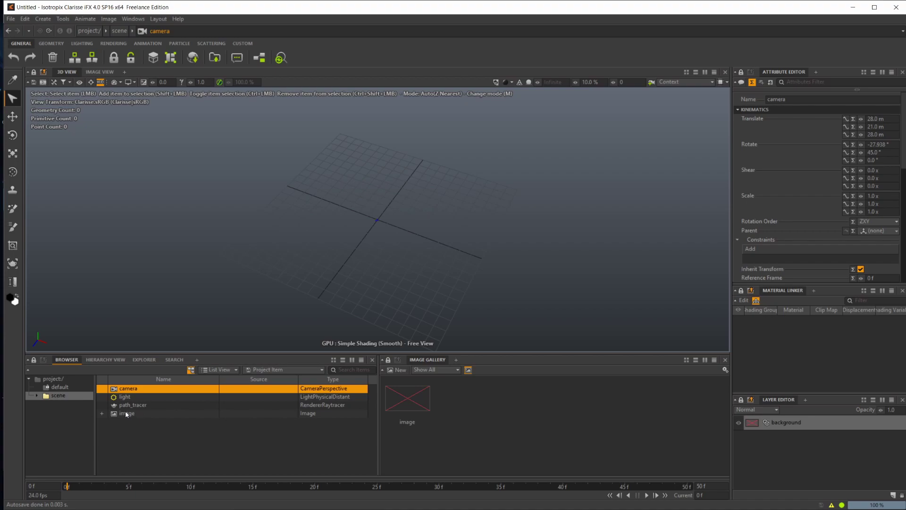
pyautogui.click(141, 408)
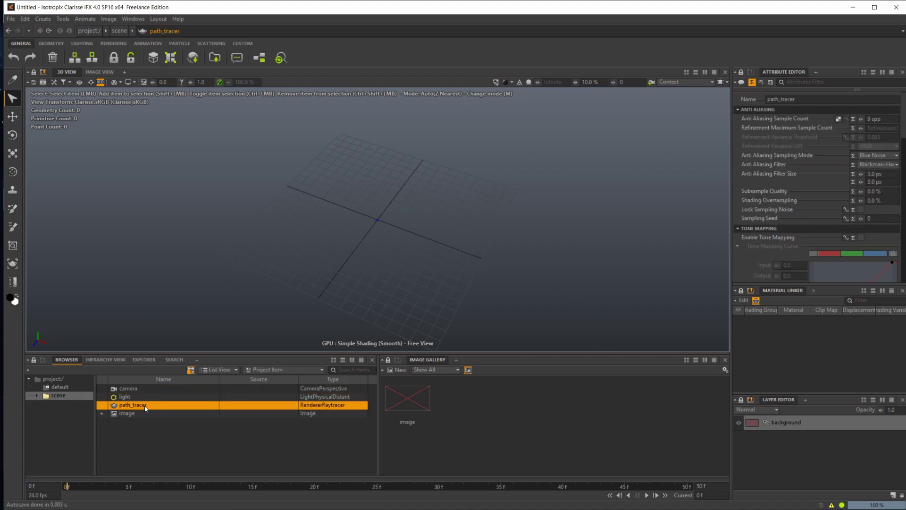
pyautogui.click(178, 413)
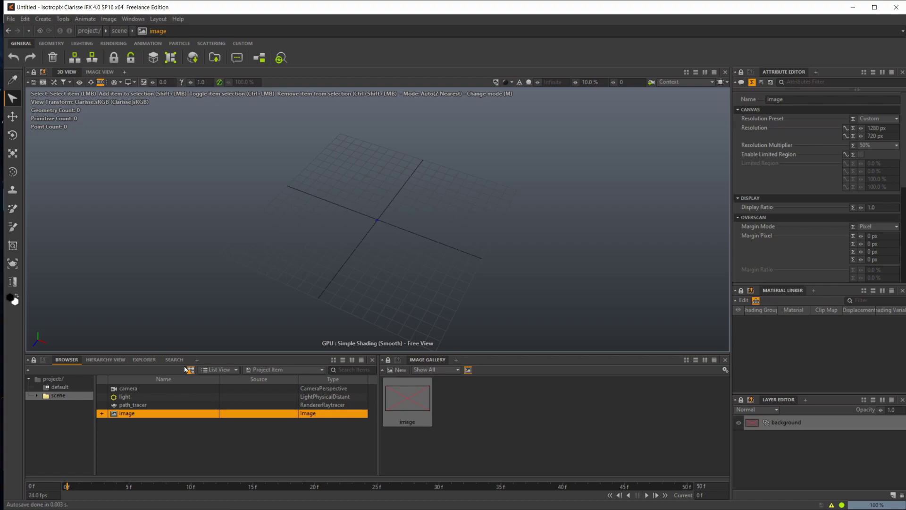
pyautogui.click(278, 285)
pyautogui.keyDown('alt'); pyautogui.moveTo(279, 285); pyautogui.dragTo(310, 259); pyautogui.keyUp('alt')
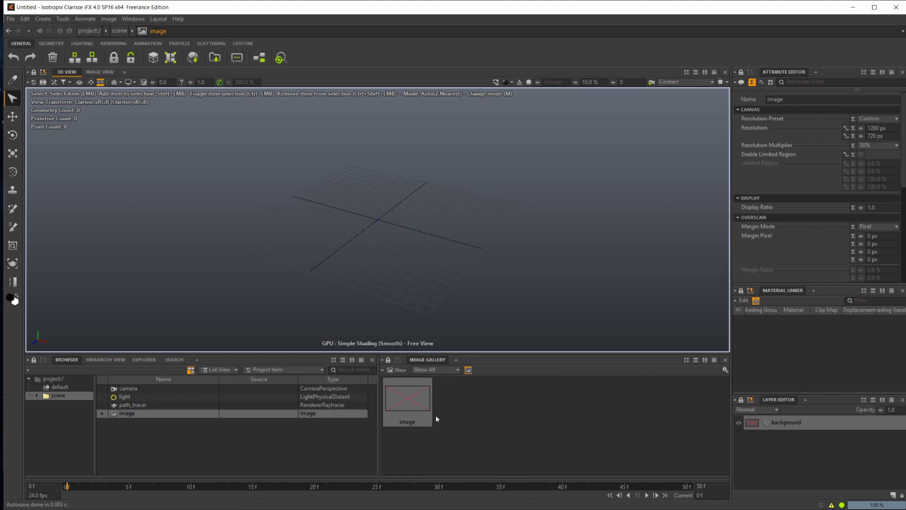
pyautogui.click(184, 407)
pyautogui.click(164, 438)
pyautogui.click(410, 397)
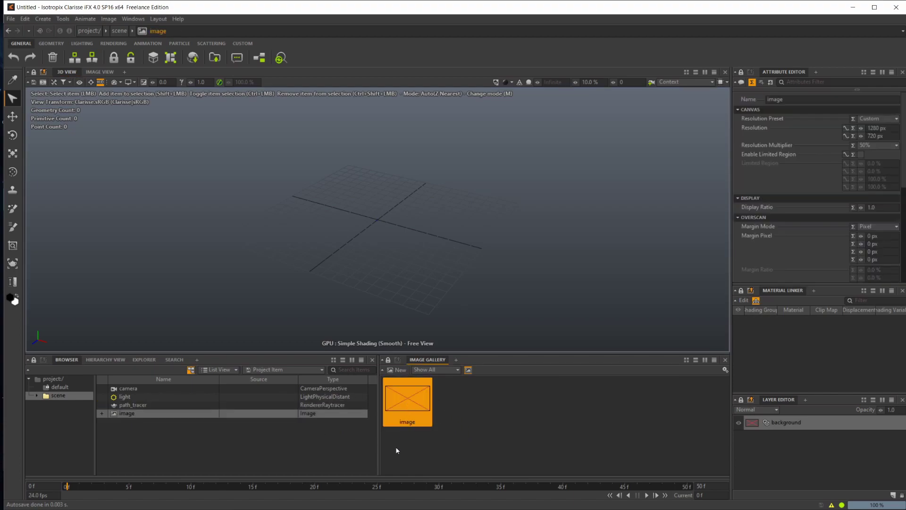
pyautogui.rightClick(203, 439)
pyautogui.write('image')
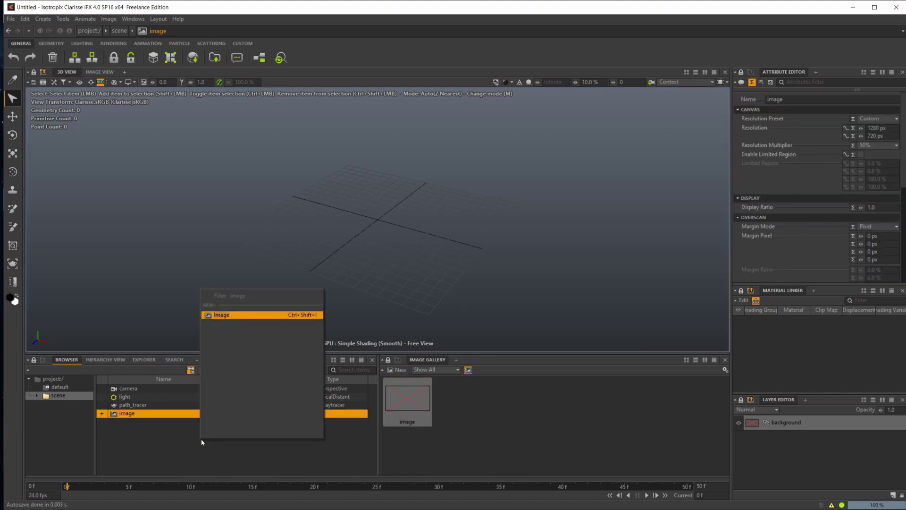
pyautogui.press('Return')
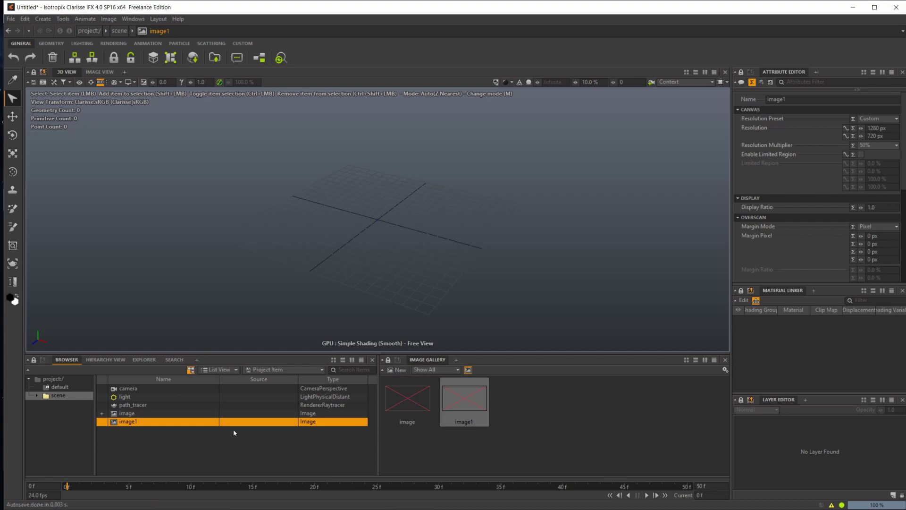
pyautogui.click(163, 415)
pyautogui.click(165, 423)
pyautogui.press('Delete')
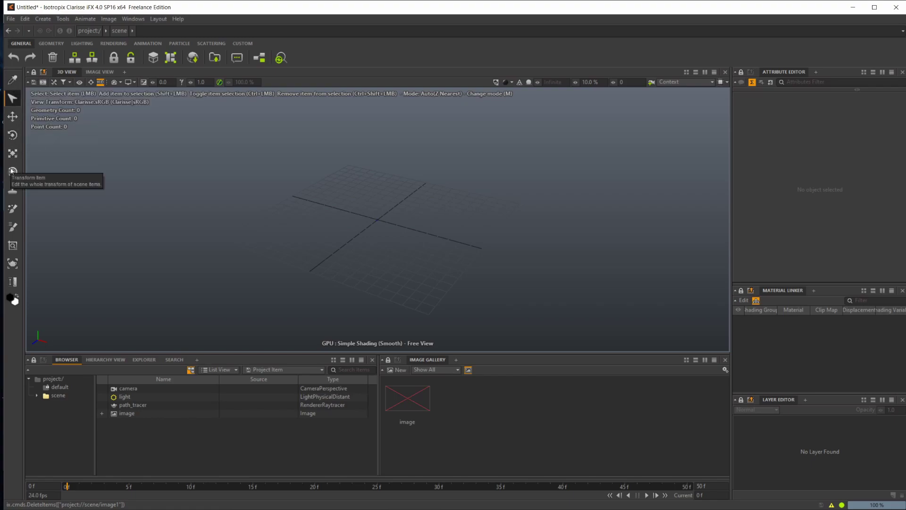
# Step: Cycle through the clone stamp and particle paint tools to the Render Region tool
pyautogui.click(12, 190)
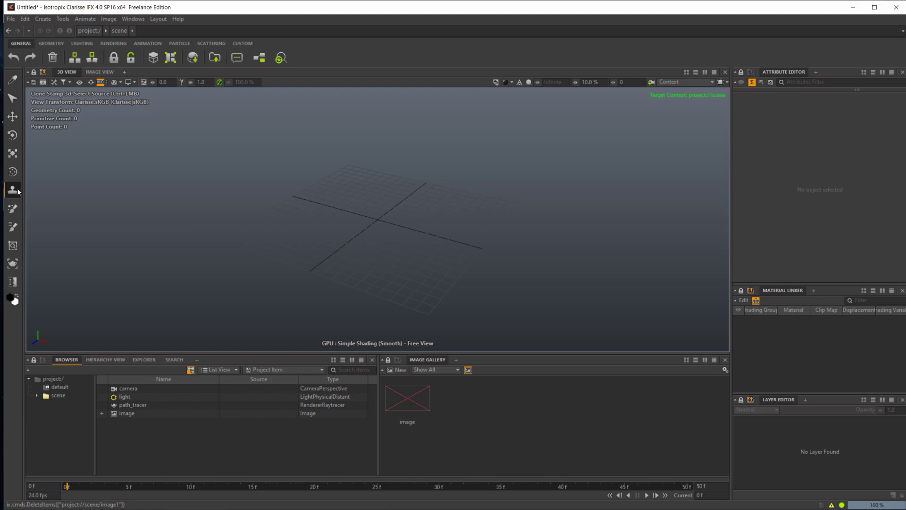
pyautogui.click(12, 208)
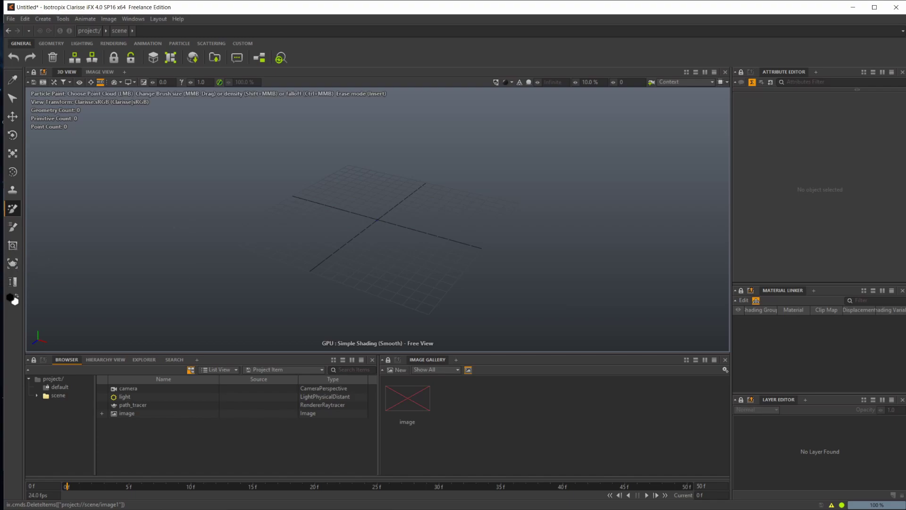
pyautogui.click(13, 265)
# Step: In Image View, drag a render region on the image, clear it to re-render, then return to 3D View
pyautogui.click(99, 72)
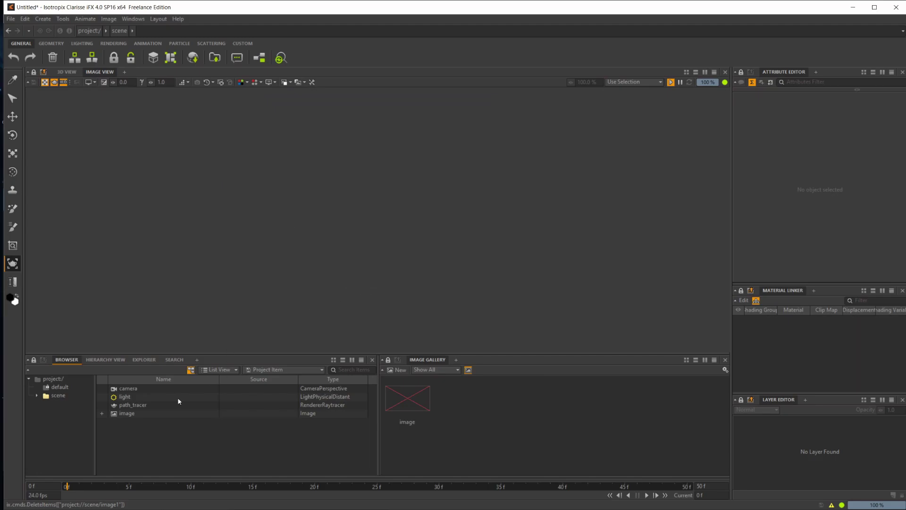
pyautogui.click(175, 413)
pyautogui.moveTo(319, 189); pyautogui.dragTo(376, 241)
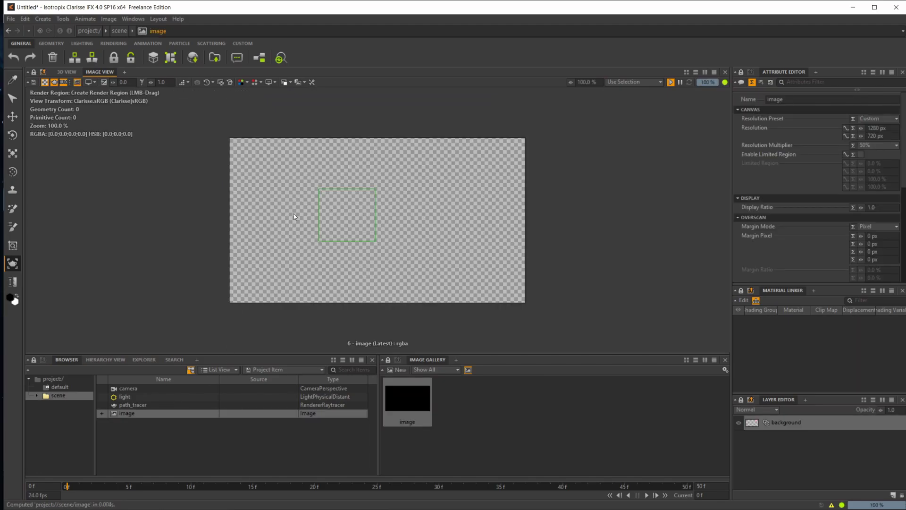
pyautogui.click(294, 216)
pyautogui.click(65, 72)
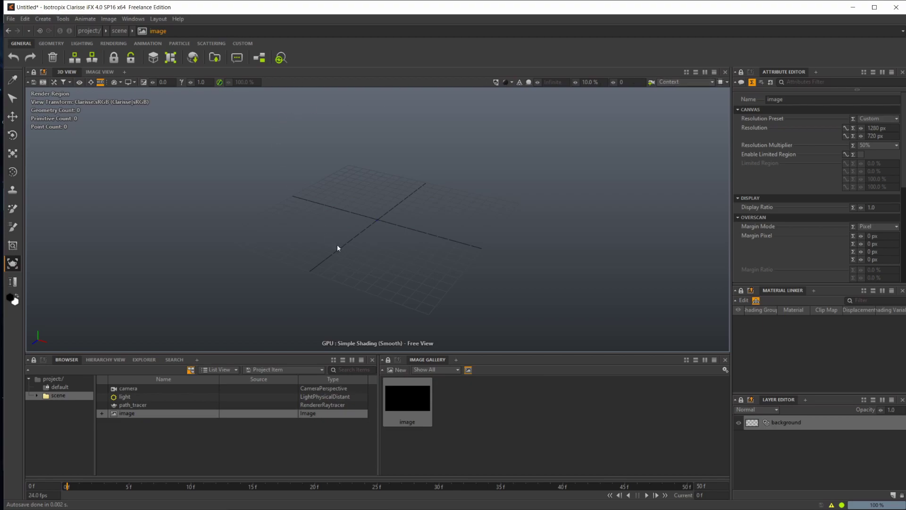
# Step: Toggle the information overlay off and on, and raise the viewport value to 0.17
pyautogui.click(100, 83)
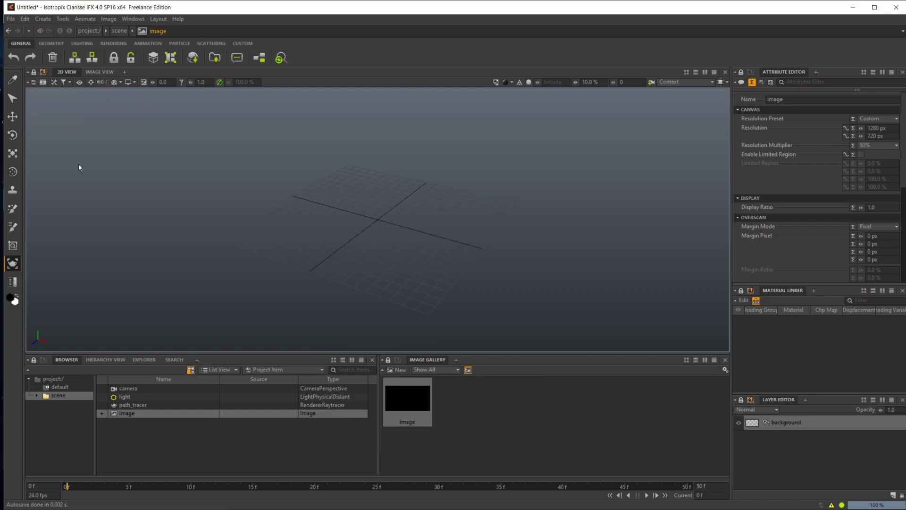
pyautogui.click(101, 82)
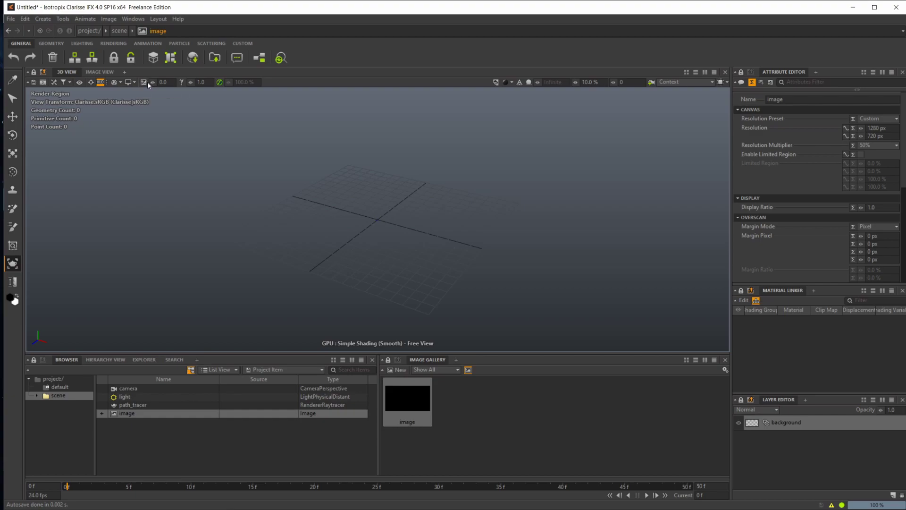
pyautogui.moveTo(158, 82); pyautogui.dragTo(93, 85)
# Step: Toggle the options beside the 100.0 % value and the denoiser in the 3D View toolbar
pyautogui.click(220, 82)
pyautogui.click(229, 83)
pyautogui.click(251, 82)
pyautogui.click(220, 82)
# Step: Open the 3dView Options dialog, scroll through its settings, and close it
pyautogui.click(54, 82)
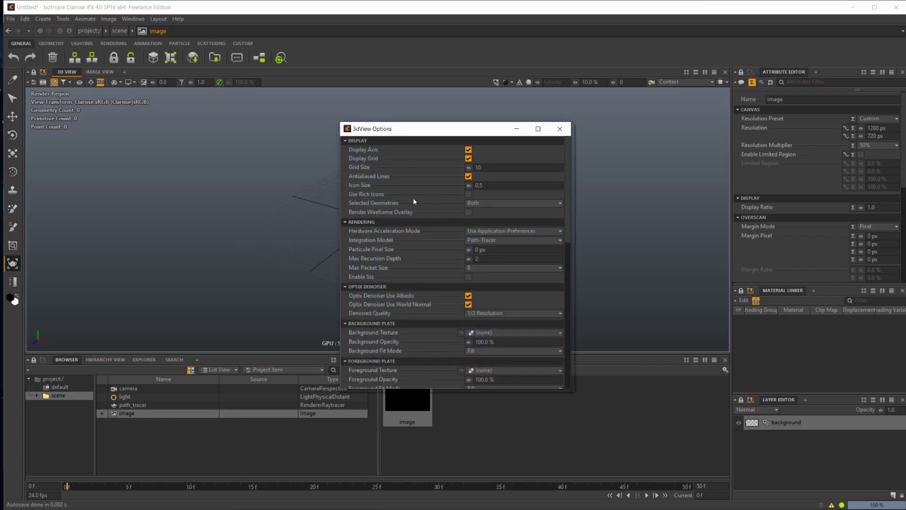
pyautogui.scroll(-10, 413, 201)
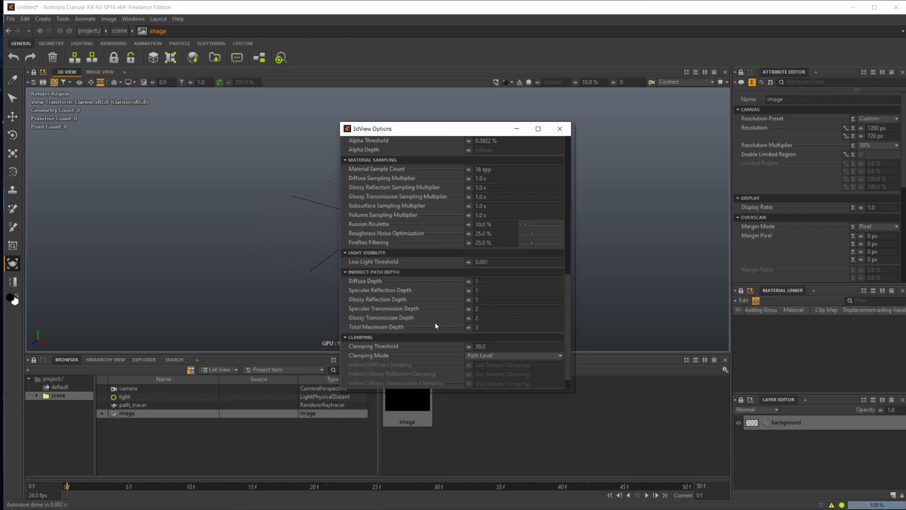
pyautogui.scroll(-1, 434, 322)
pyautogui.scroll(10, 427, 234)
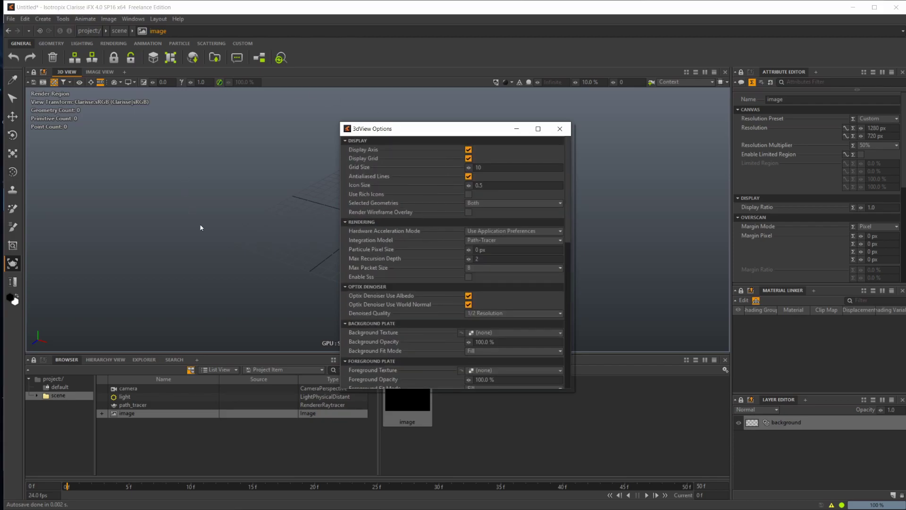
pyautogui.click(560, 128)
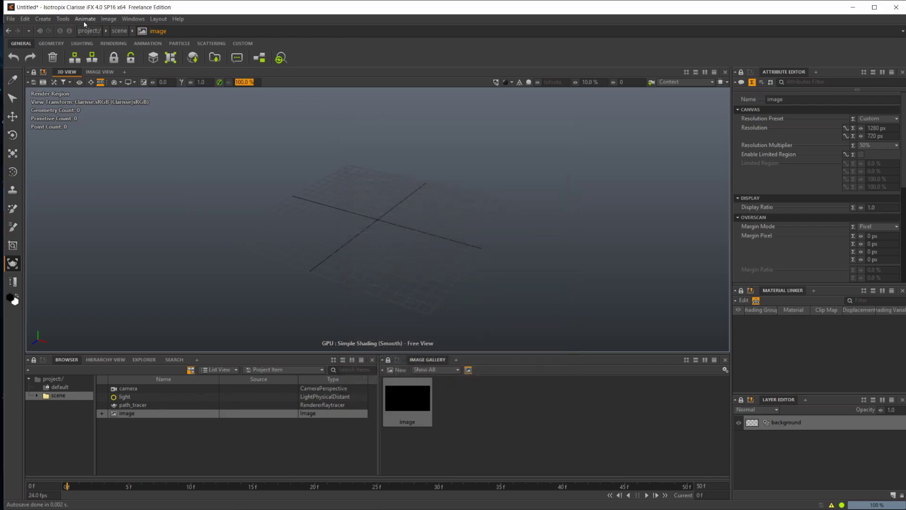
# Step: Open and close Edit > Preferences, then review and close 3dView Options again
pyautogui.click(27, 19)
pyautogui.click(53, 266)
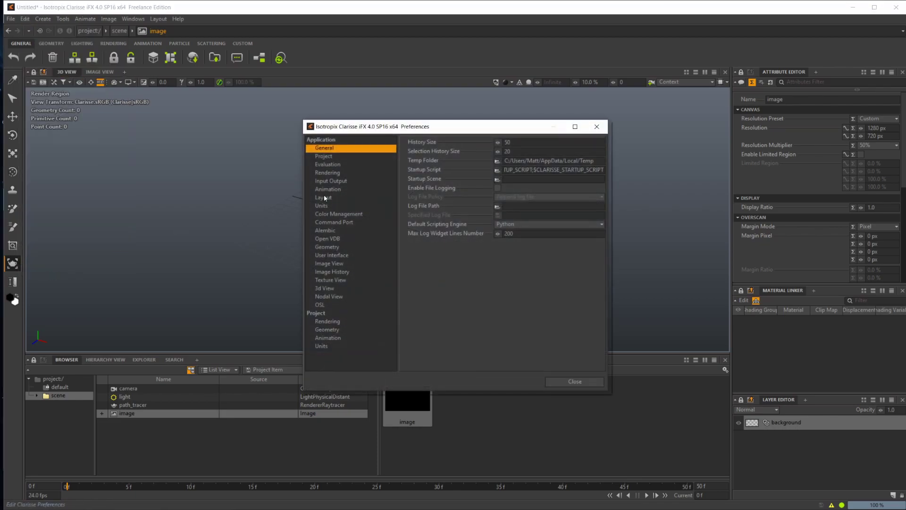
pyautogui.click(595, 128)
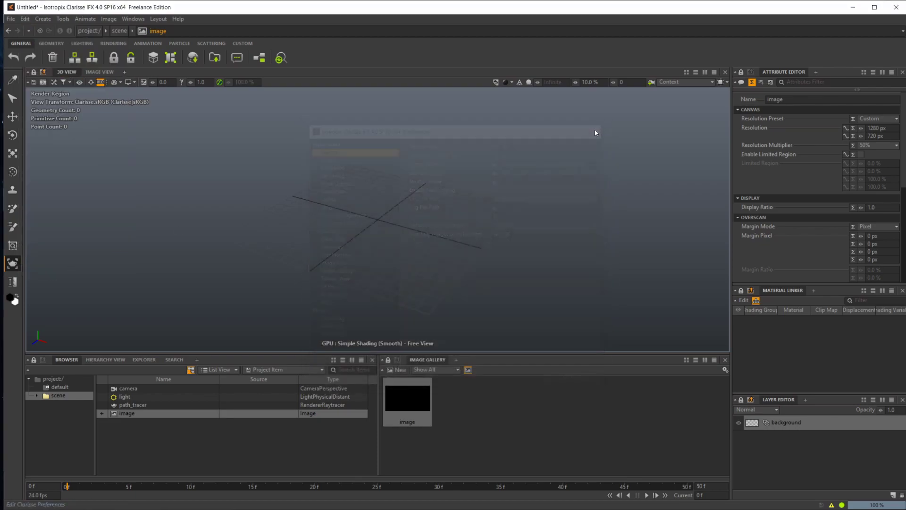
pyautogui.click(54, 82)
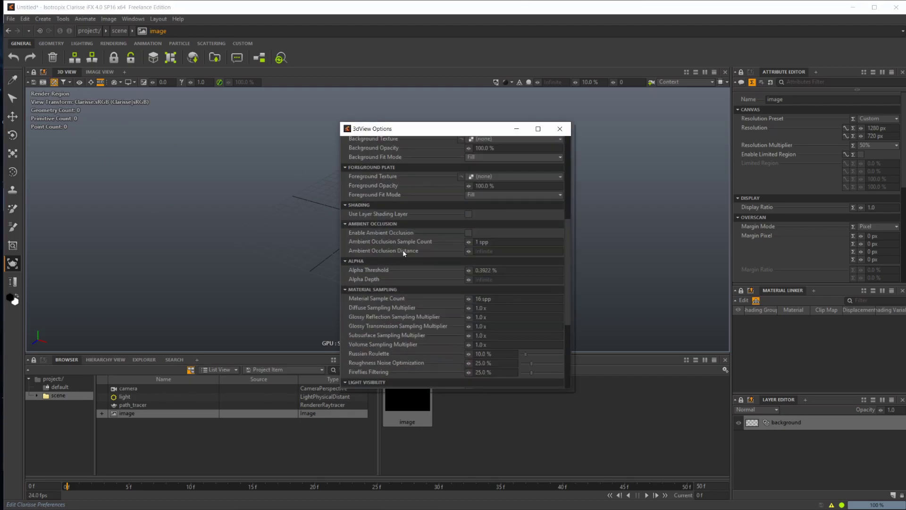
pyautogui.scroll(5, 404, 253)
pyautogui.click(562, 129)
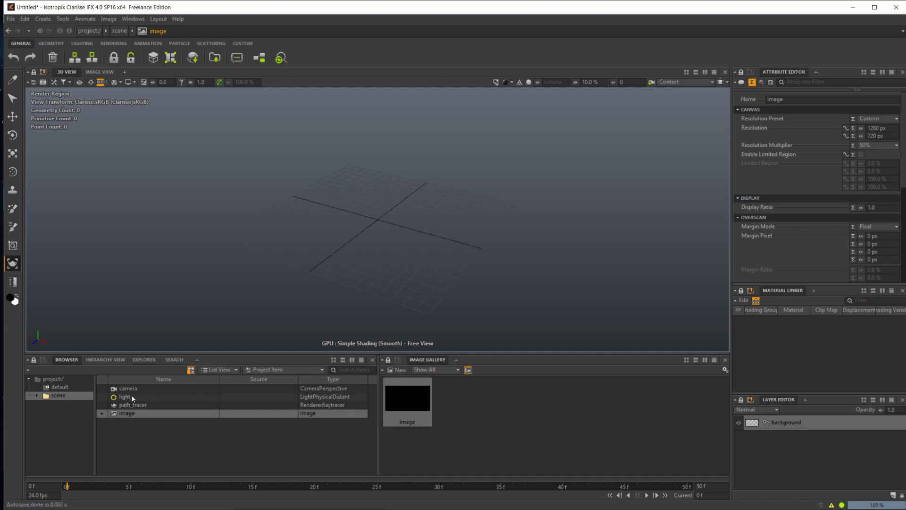
# Step: Look through the scene's camera item and orbit the view around the grid
pyautogui.click(80, 82)
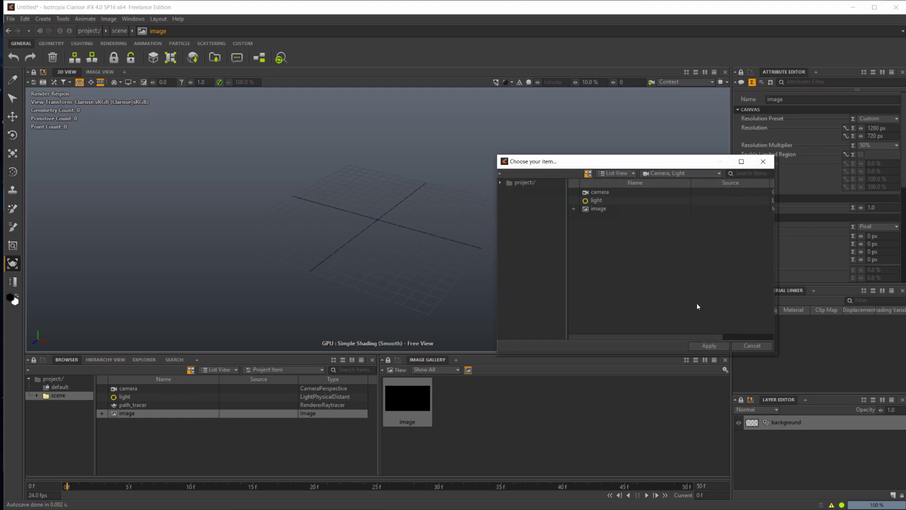
pyautogui.click(618, 192)
pyautogui.click(723, 347)
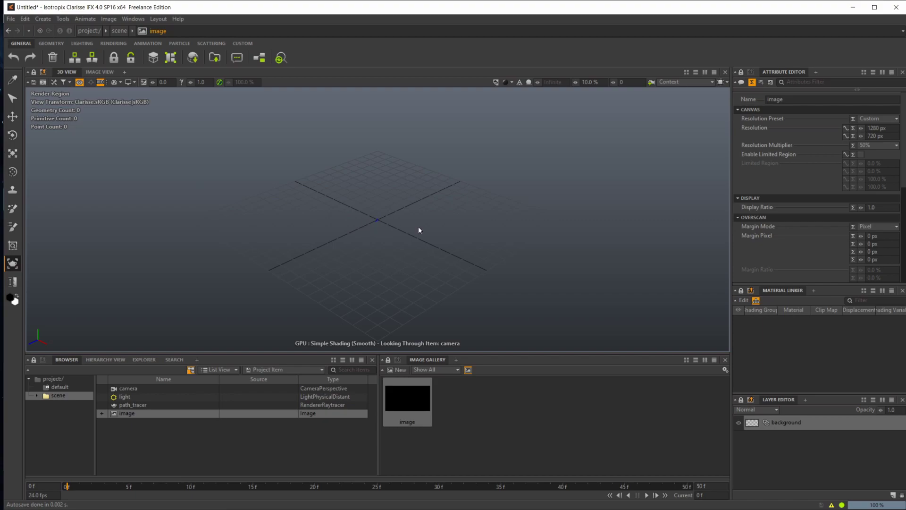
pyautogui.moveTo(380, 236); pyautogui.dragTo(308, 132)
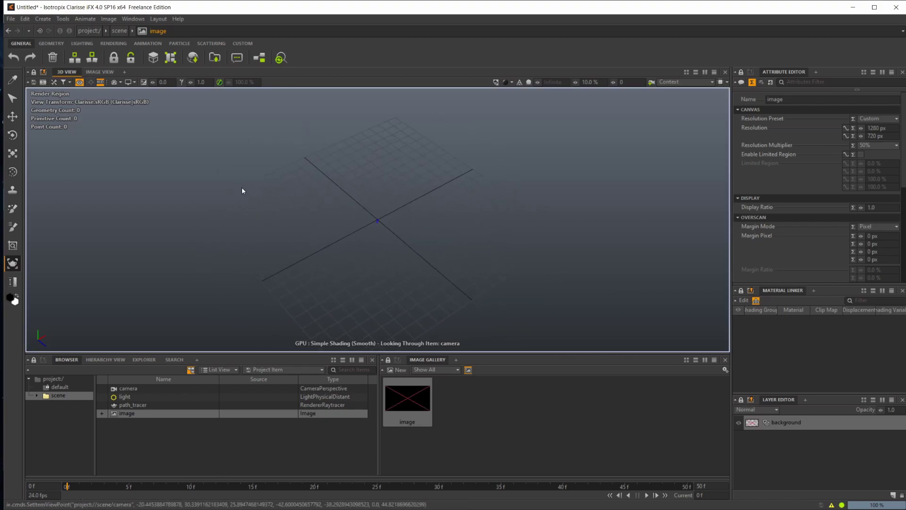
# Step: Return the 3D view to Free View via the look-through item chooser
pyautogui.click(91, 83)
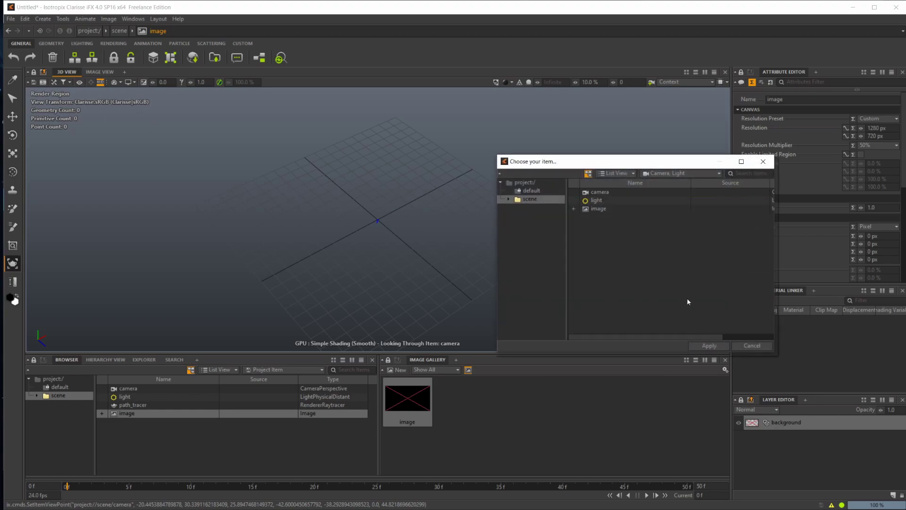
pyautogui.click(709, 345)
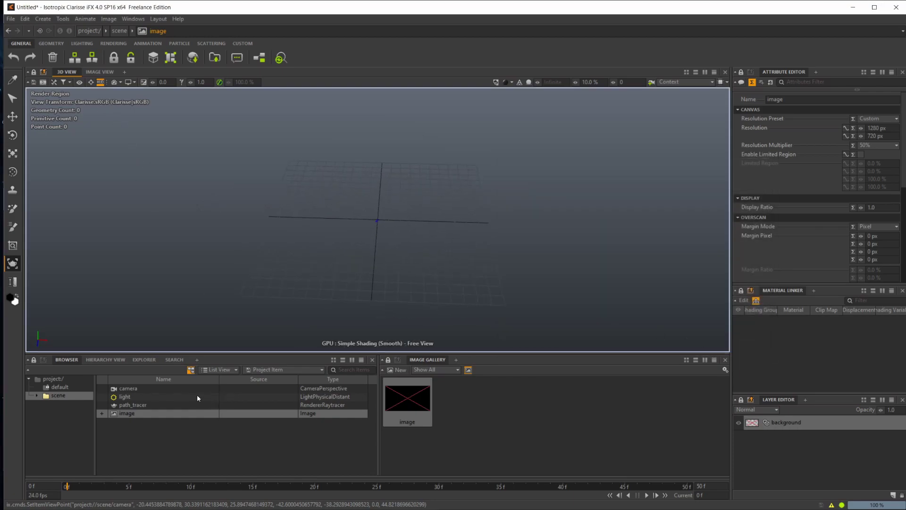
pyautogui.click(79, 82)
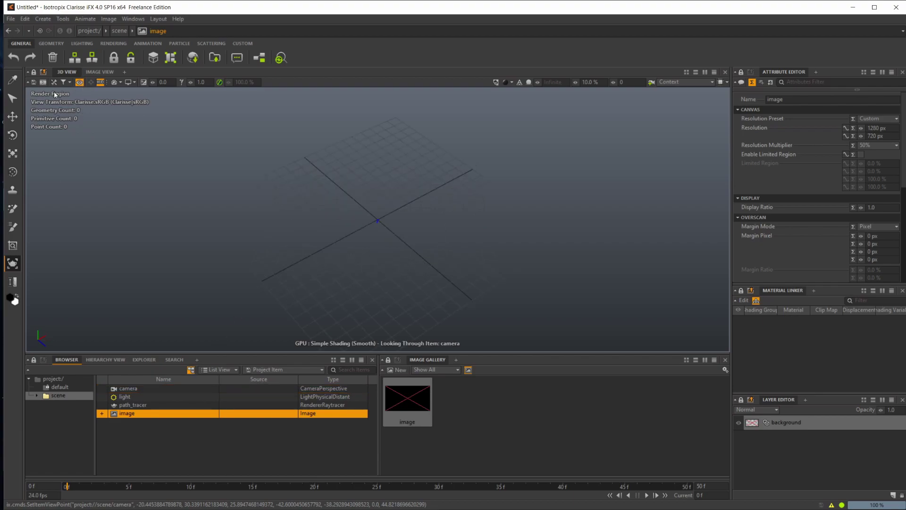
pyautogui.click(77, 84)
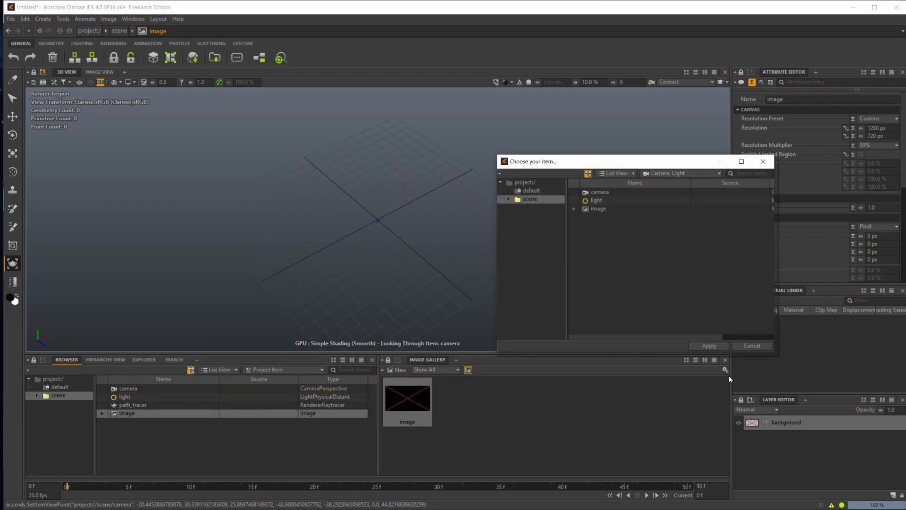
pyautogui.click(711, 346)
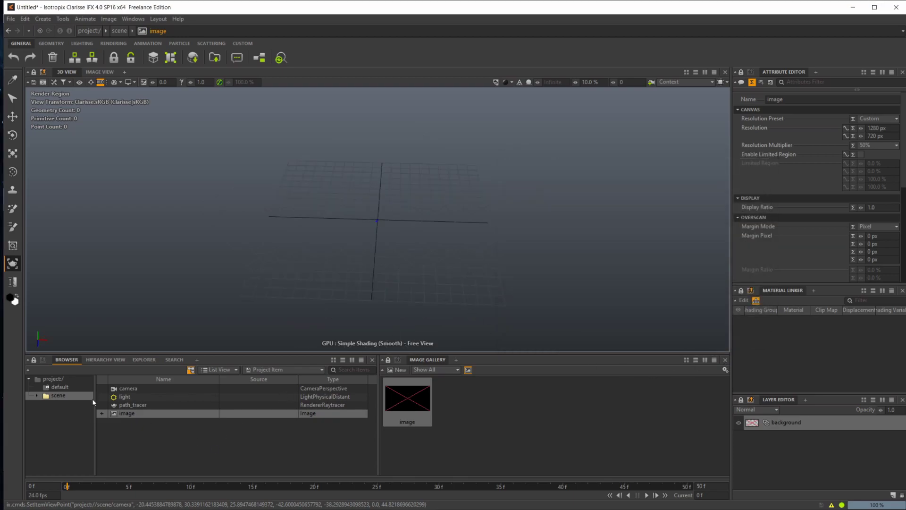
# Step: Select the project root and create a new empty context there
pyautogui.click(56, 396)
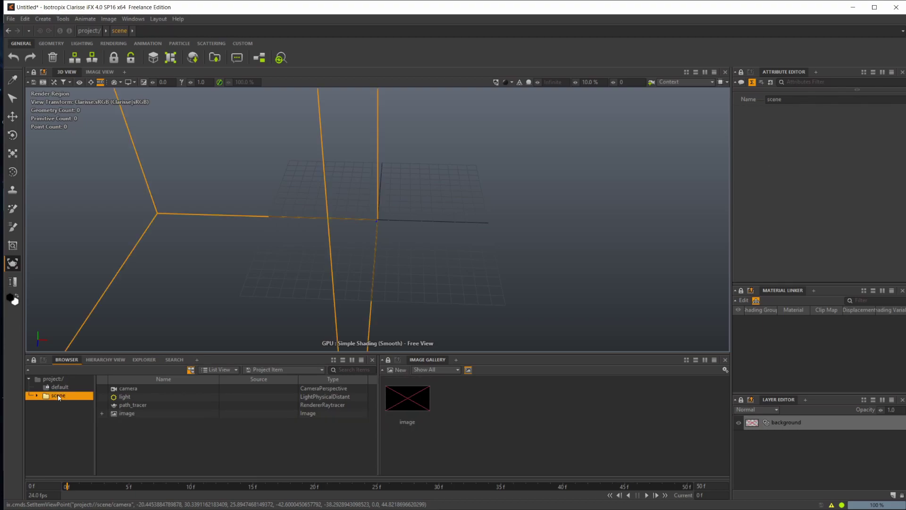
pyautogui.click(53, 380)
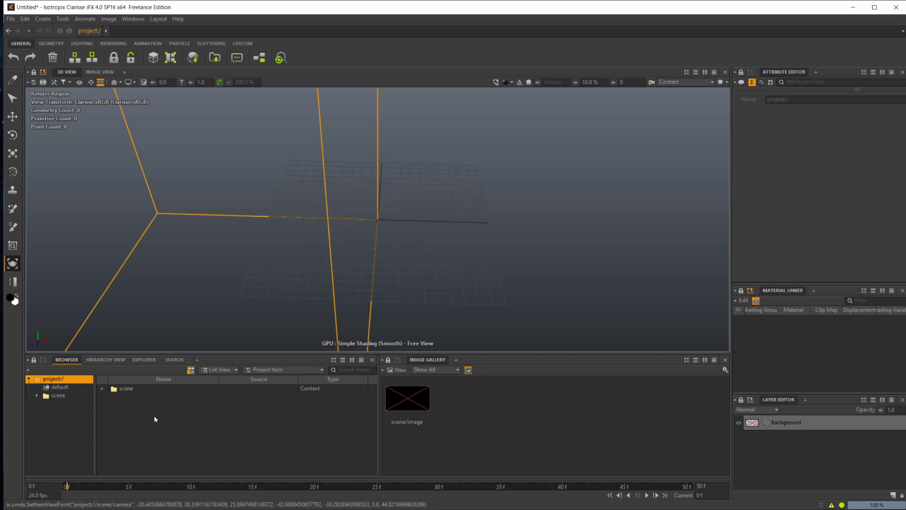
pyautogui.hotkey('ctrl', 'shift', 'n')
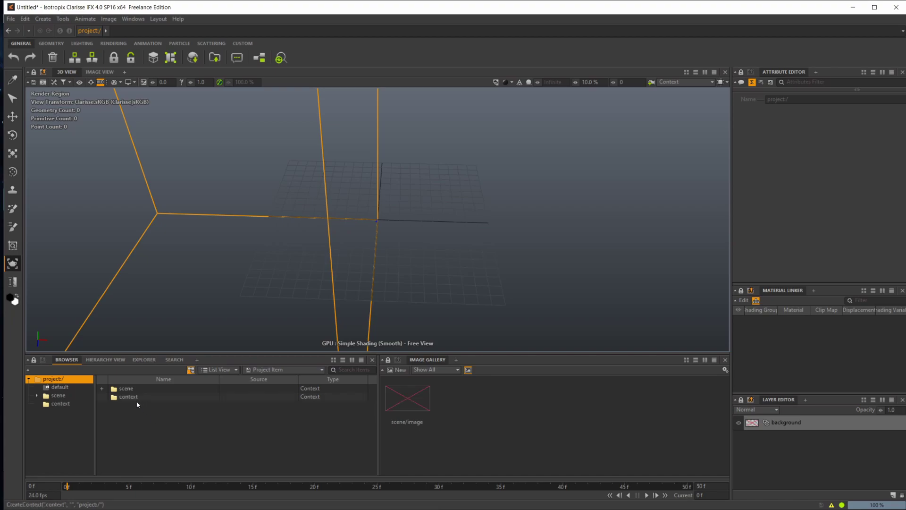
pyautogui.rightClick(155, 432)
pyautogui.moveTo(203, 296)
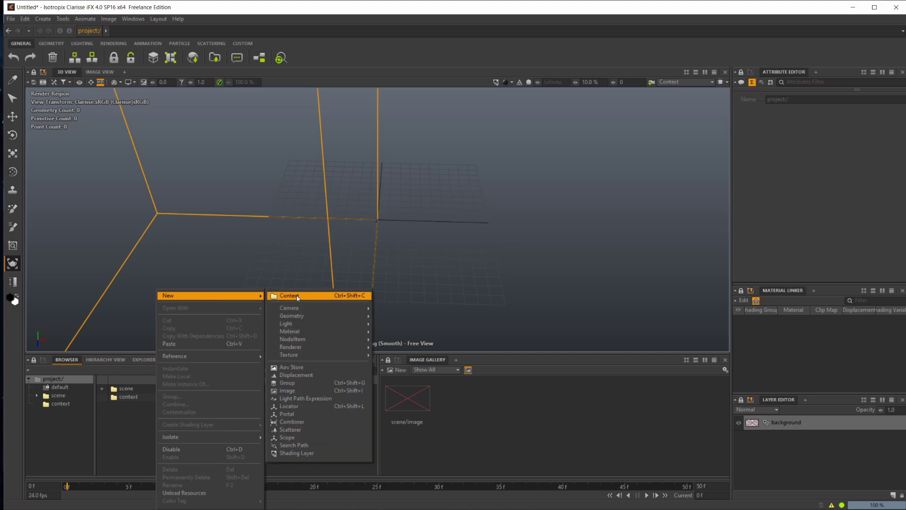
pyautogui.click(121, 420)
# Step: Rename the new context to Import
pyautogui.click(135, 397)
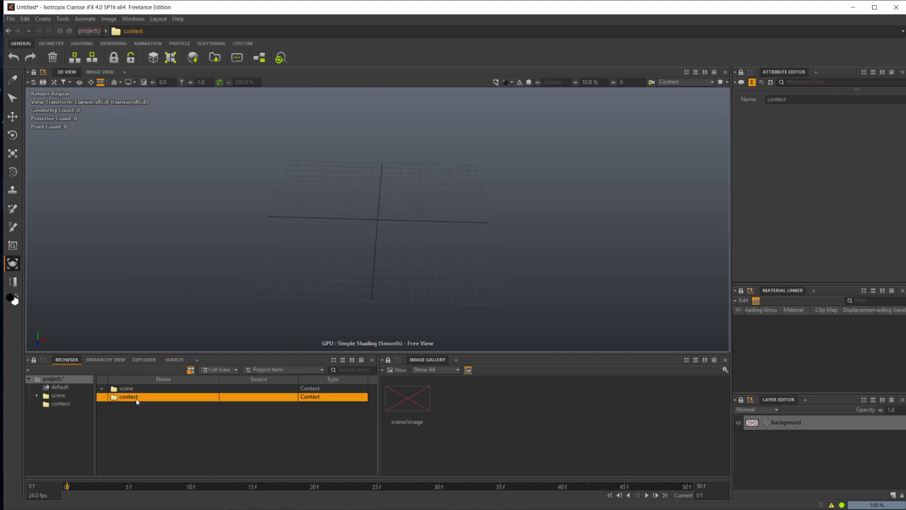
pyautogui.click(133, 398)
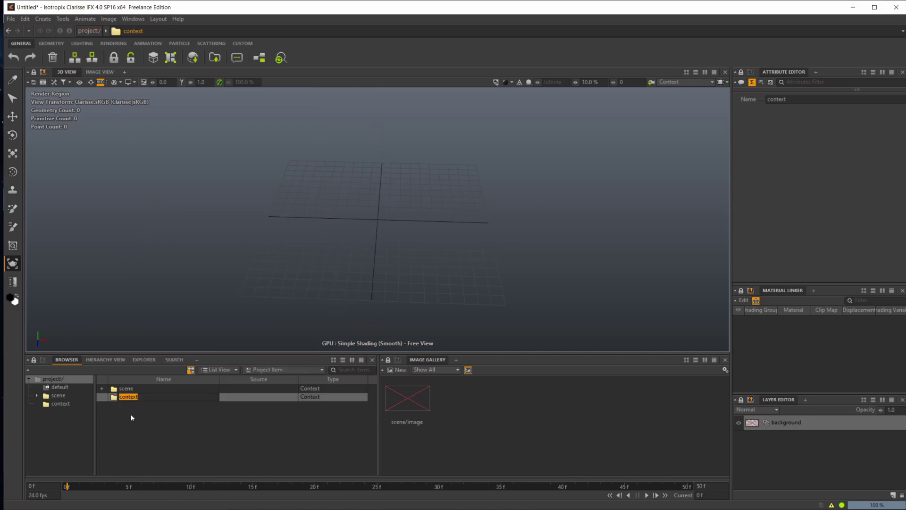
pyautogui.write('Import')
pyautogui.press('Return')
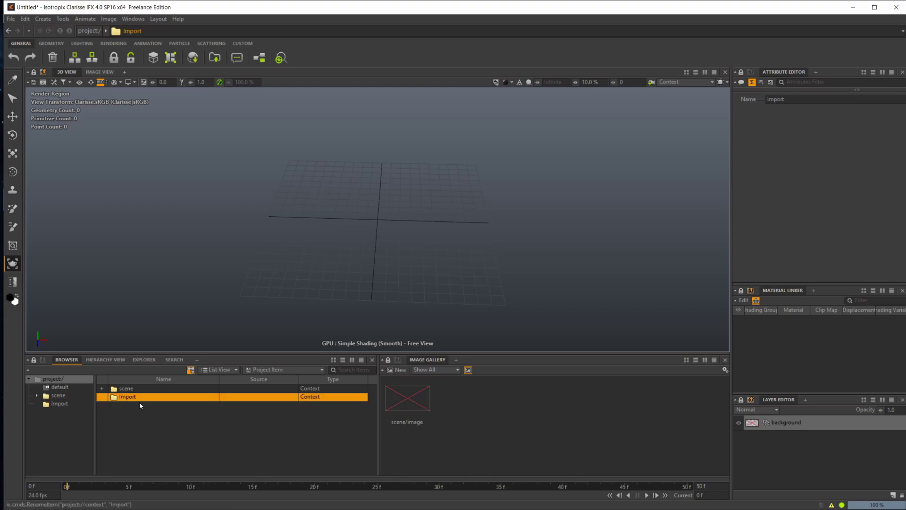
# Step: Open the Import context and bring up its add-item menu
pyautogui.doubleClick(134, 397)
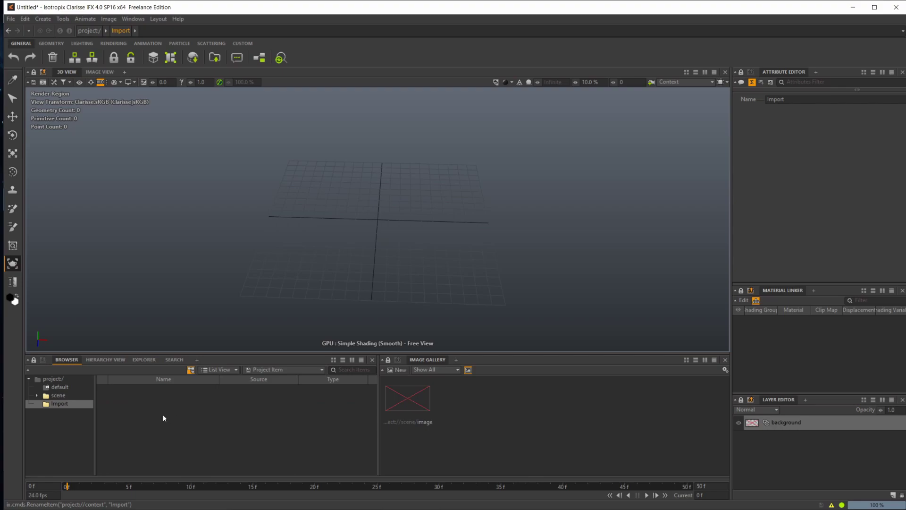
pyautogui.rightClick(164, 419)
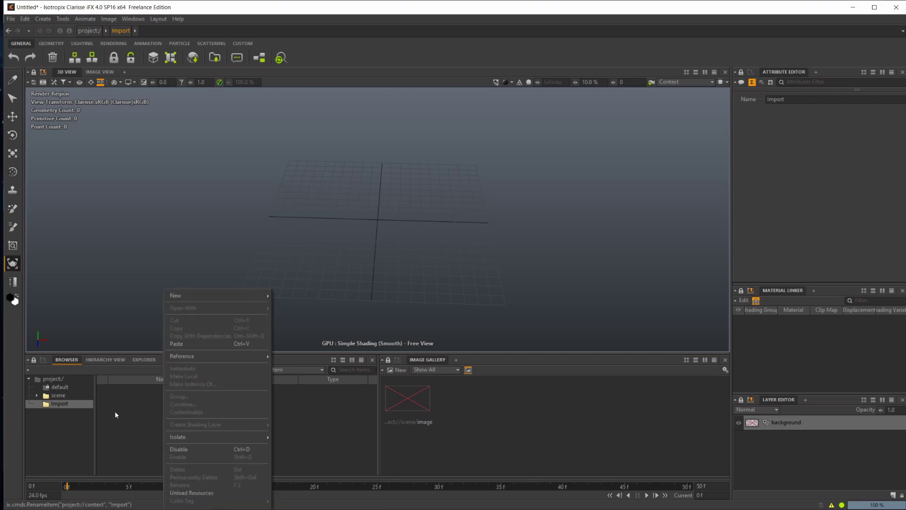
pyautogui.click(123, 440)
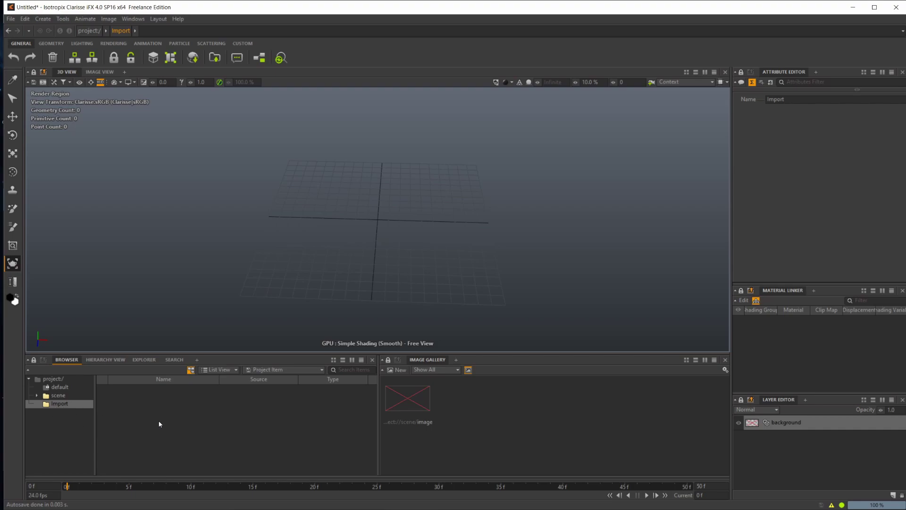
pyautogui.rightClick(169, 429)
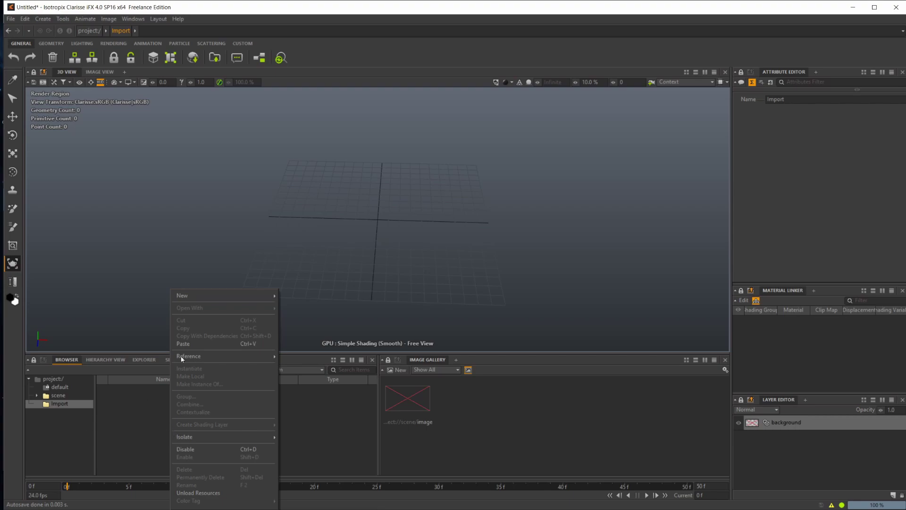
pyautogui.moveTo(200, 297)
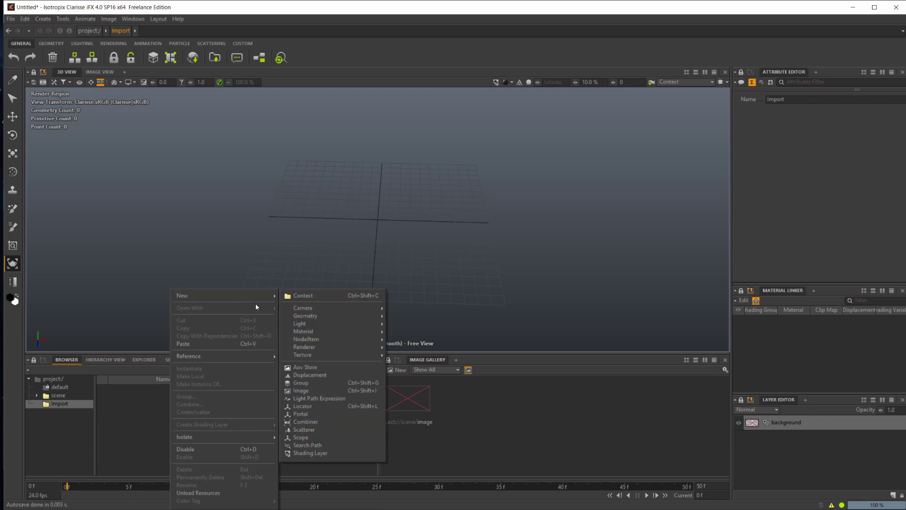
pyautogui.moveTo(342, 359)
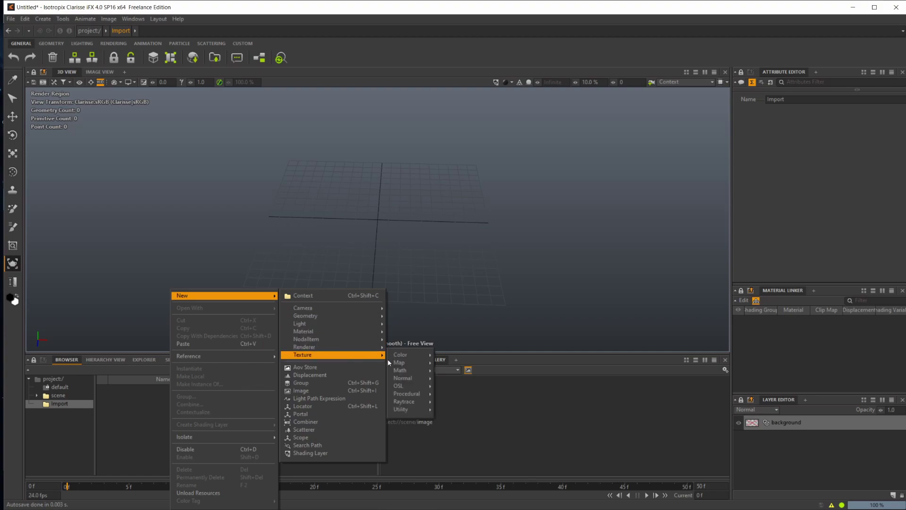
pyautogui.moveTo(417, 366)
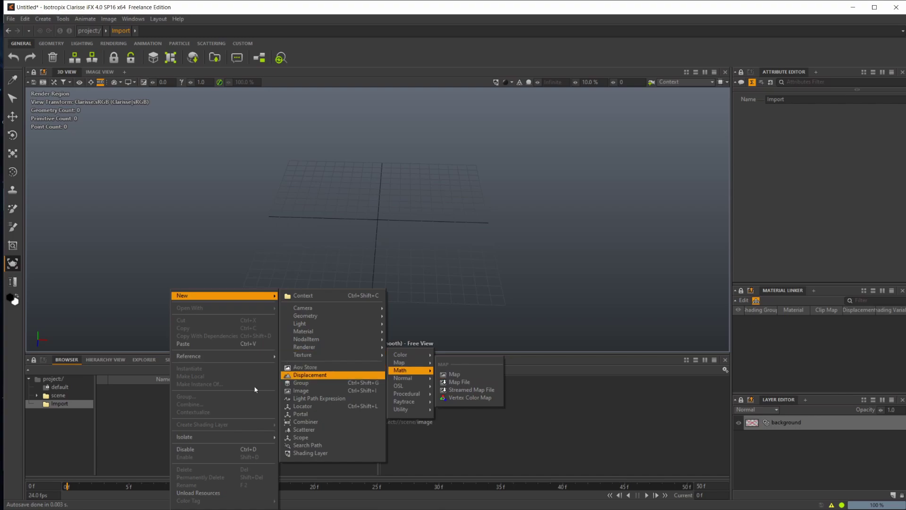
pyautogui.click(138, 422)
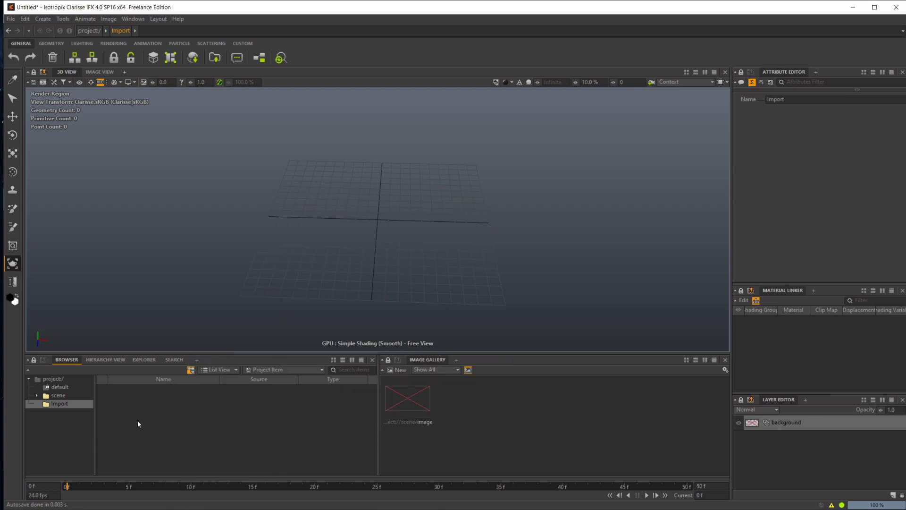
# Step: Import Terrain Texture.png and Terrain.exr via File > Import > Texture > Map File
pyautogui.click(10, 19)
pyautogui.moveTo(57, 92)
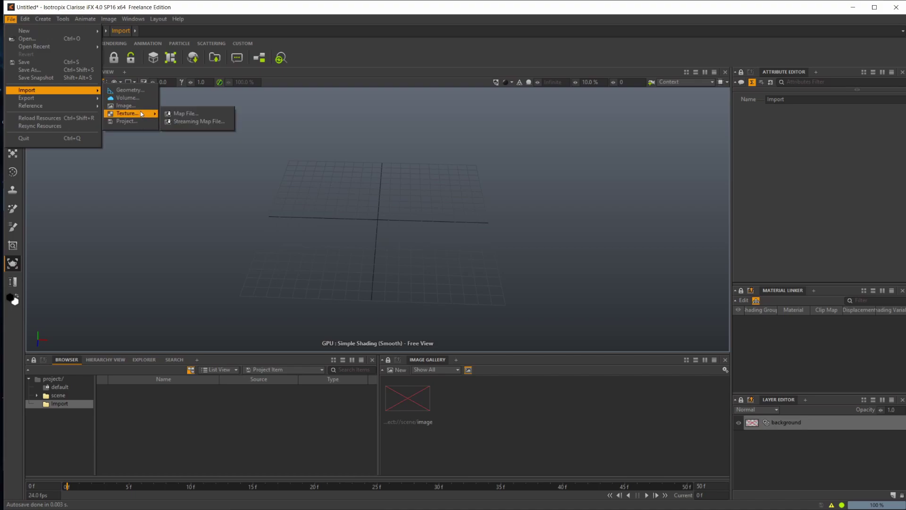
pyautogui.click(184, 113)
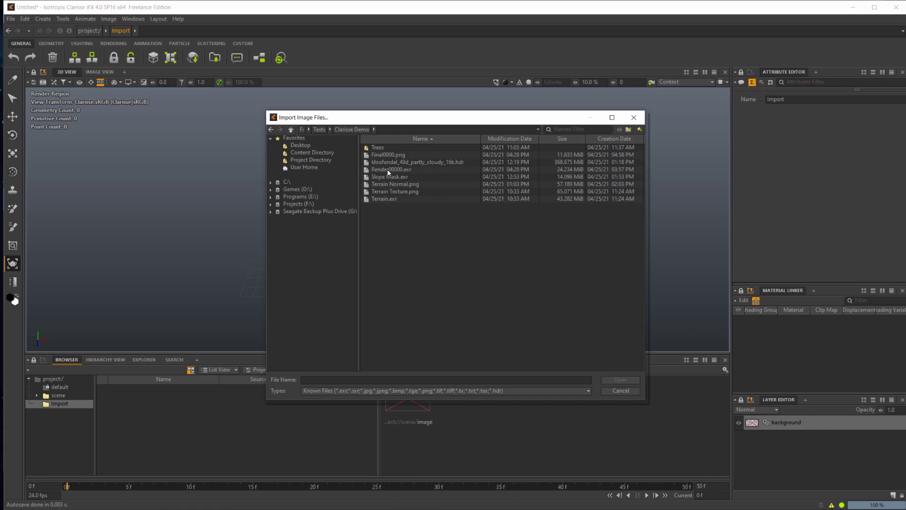
pyautogui.click(409, 193)
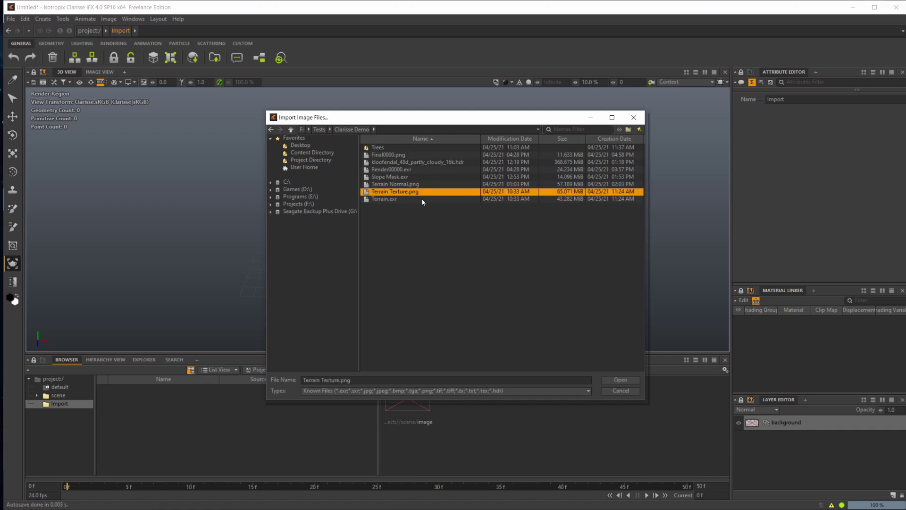
pyautogui.keyDown('shift'); pyautogui.click(410, 198); pyautogui.keyUp('shift')
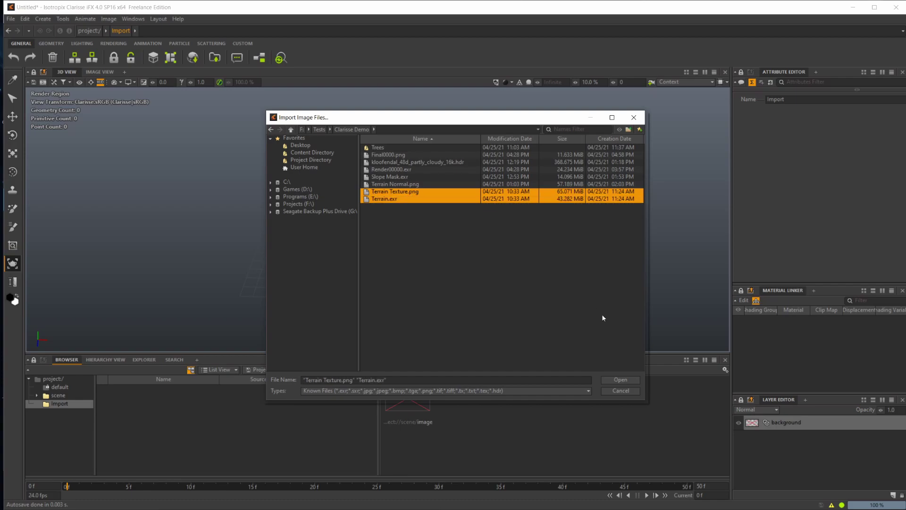
pyautogui.click(630, 379)
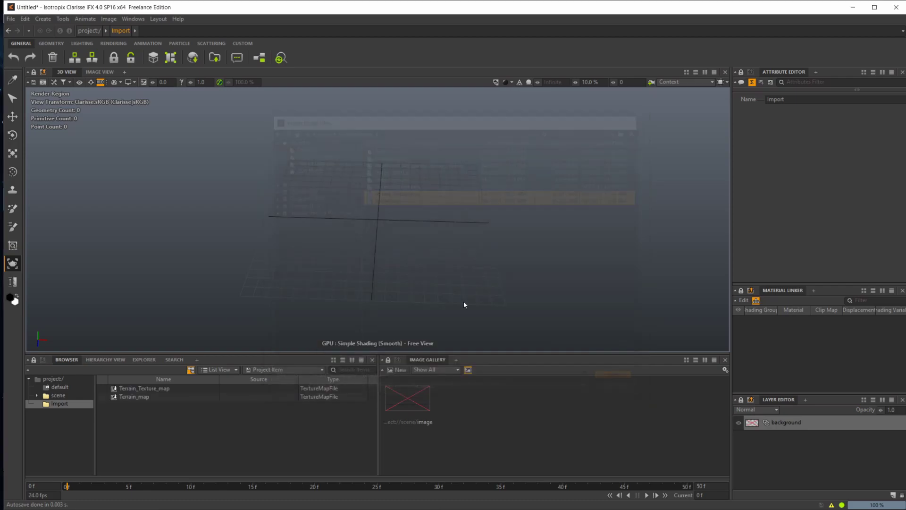
# Step: Inspect the new Terrain_map and Terrain_Texture_map items, then deselect them
pyautogui.click(160, 396)
pyautogui.click(155, 388)
pyautogui.click(153, 429)
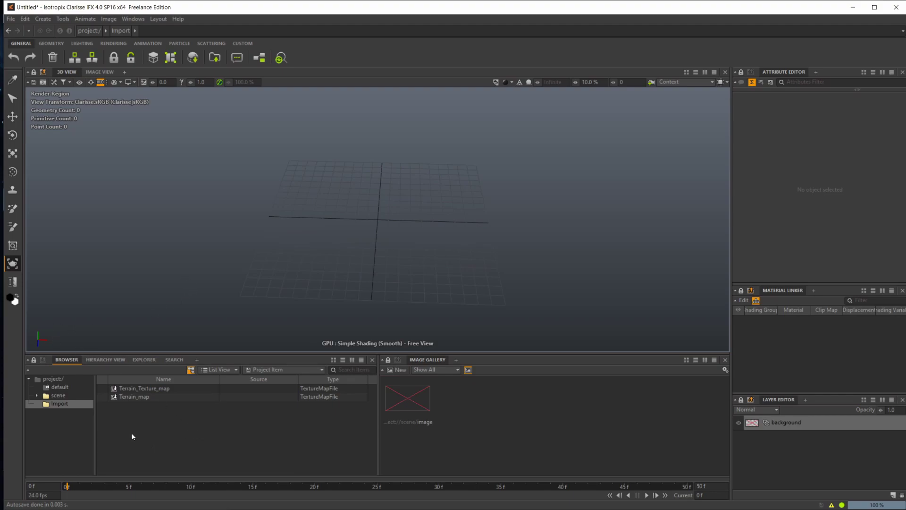
# Step: Create a new Polygrid in the Import context from the Browser's right-click menu
pyautogui.rightClick(145, 429)
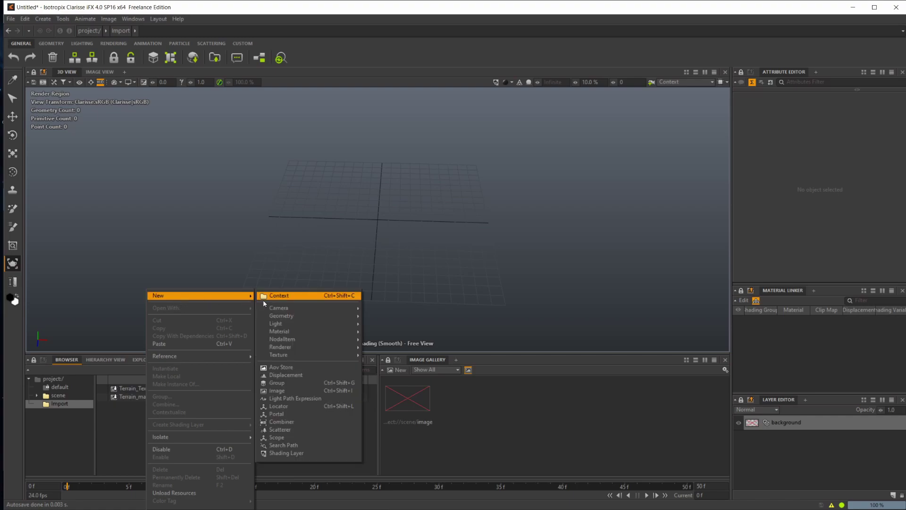
pyautogui.moveTo(305, 315)
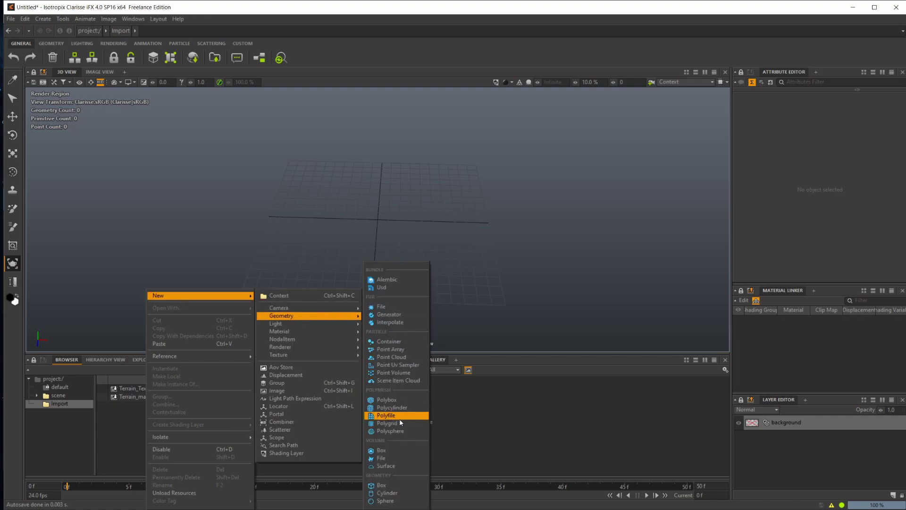
pyautogui.click(387, 424)
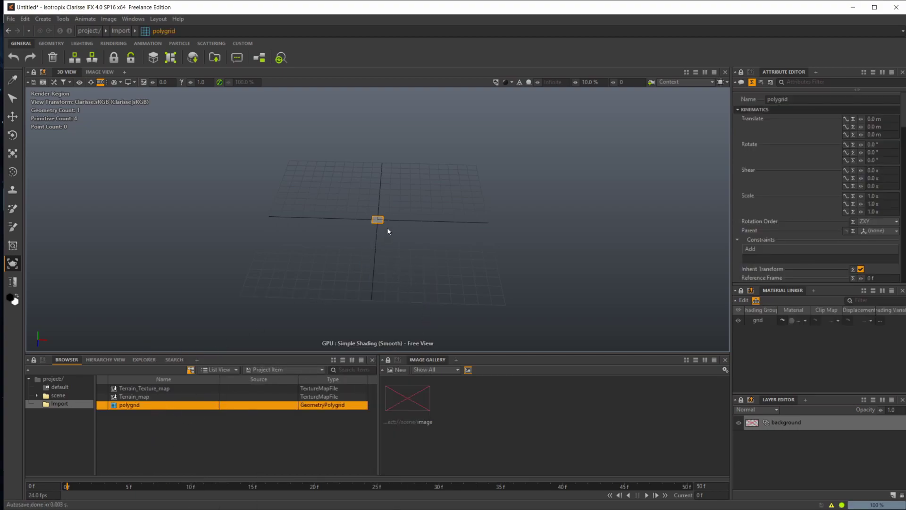
# Step: Search 'poly' and 'po' in the quick-add list, then cancel without creating anything
pyautogui.rightClick(173, 433)
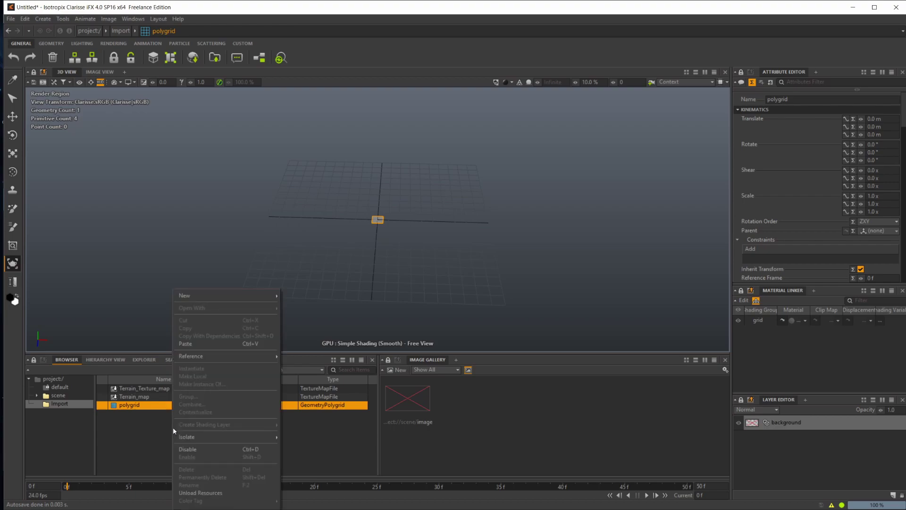
pyautogui.write('poly')
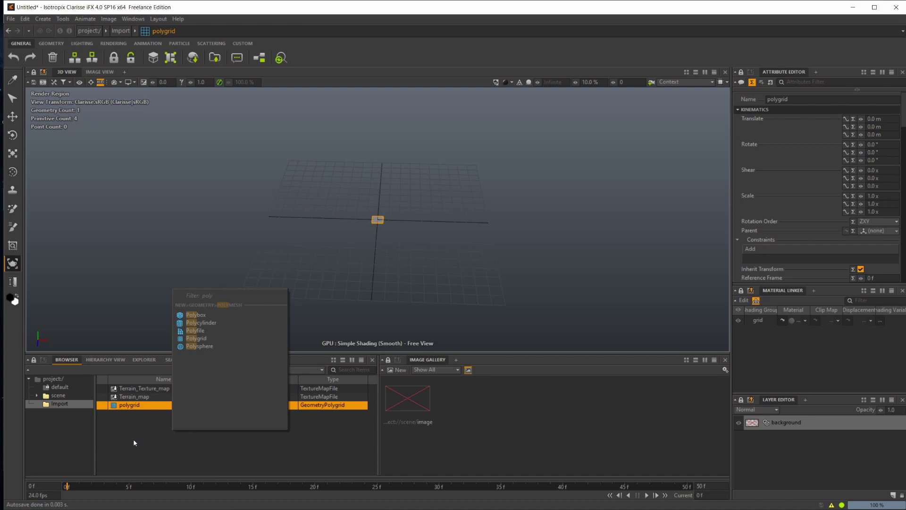
pyautogui.press('Escape')
pyautogui.rightClick(161, 410)
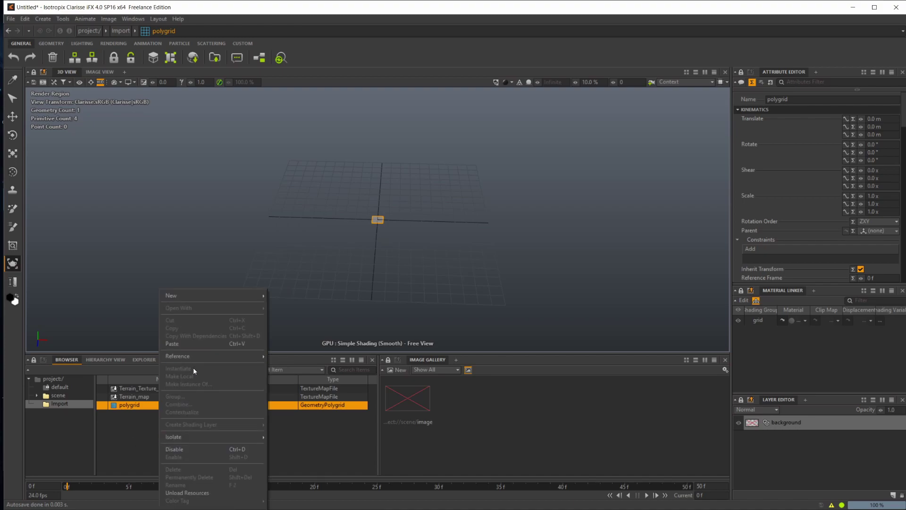
pyautogui.write('po')
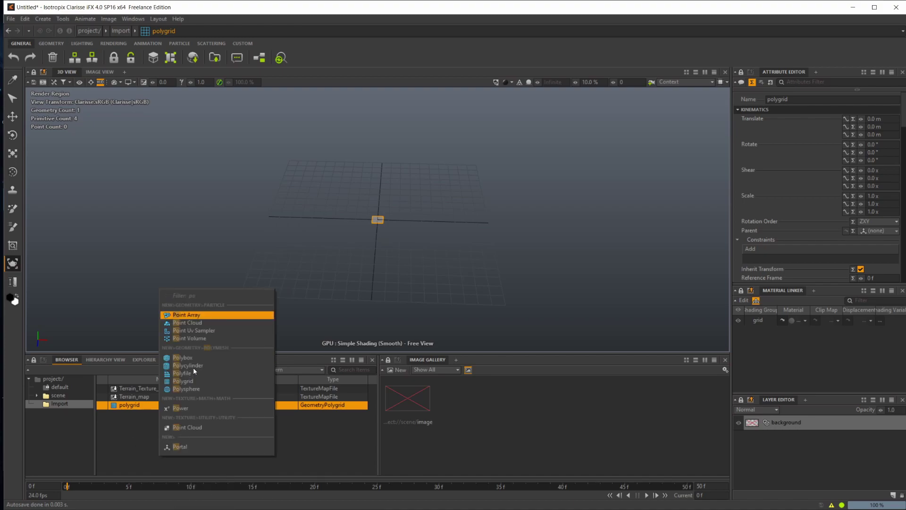
pyautogui.press('Down')
pyautogui.press('Down')
pyautogui.press('Escape')
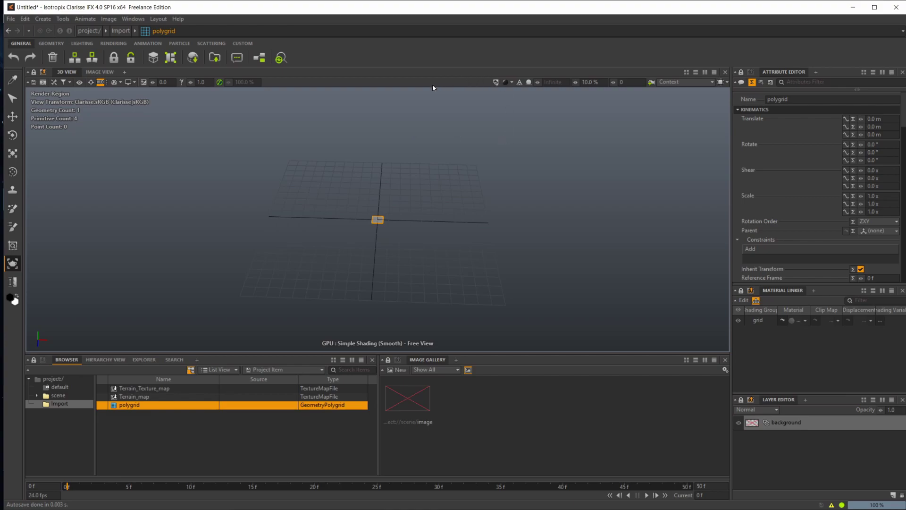
# Step: Zoom in and set the 3D view shading mode to CPU Progressive Rendering
pyautogui.scroll(3, 451, 218)
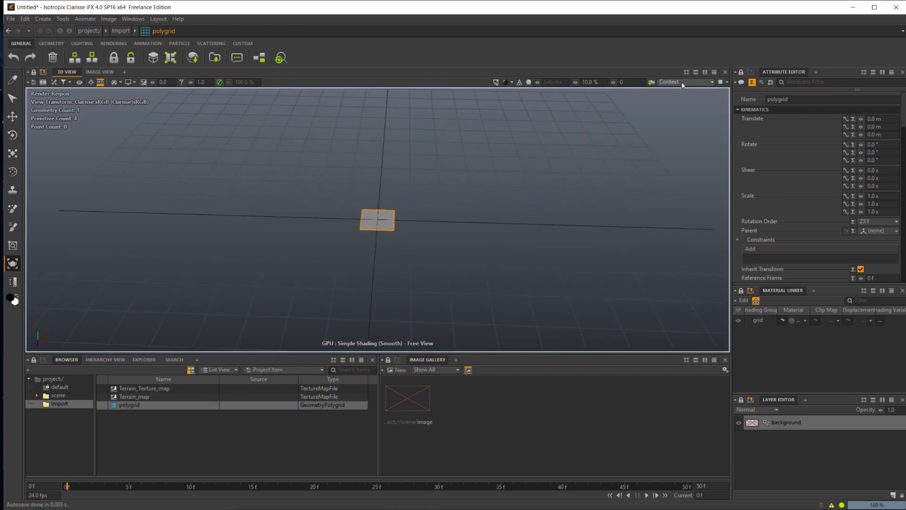
pyautogui.click(512, 83)
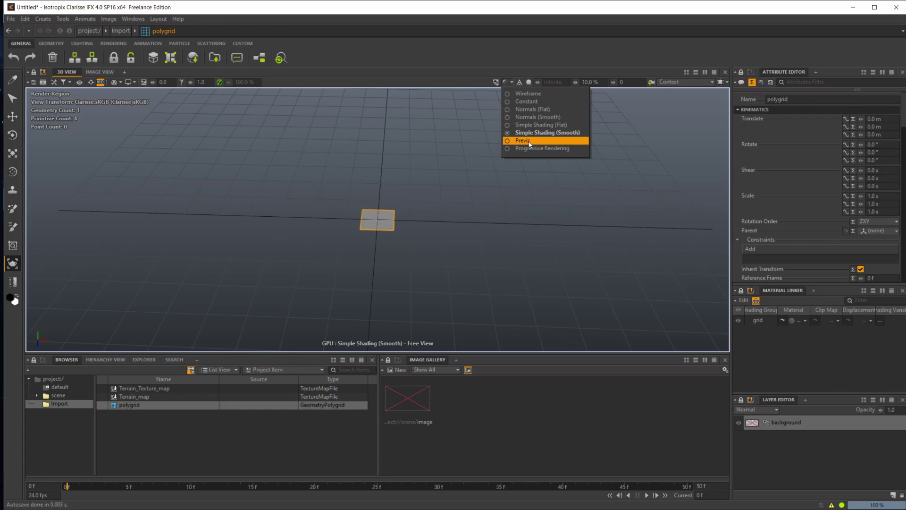
pyautogui.click(552, 151)
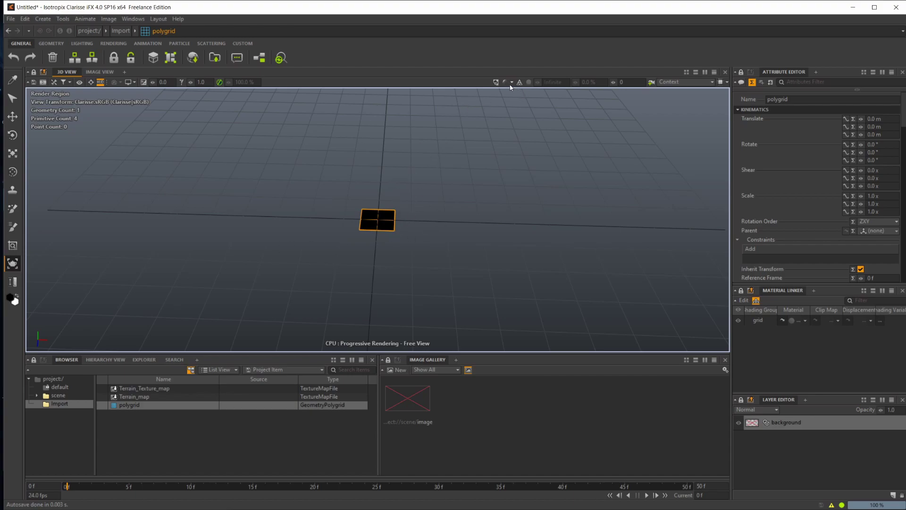
# Step: Create a LightPhysicalEnvironment named environment by typing 'environment' in the quick-add list
pyautogui.rightClick(158, 433)
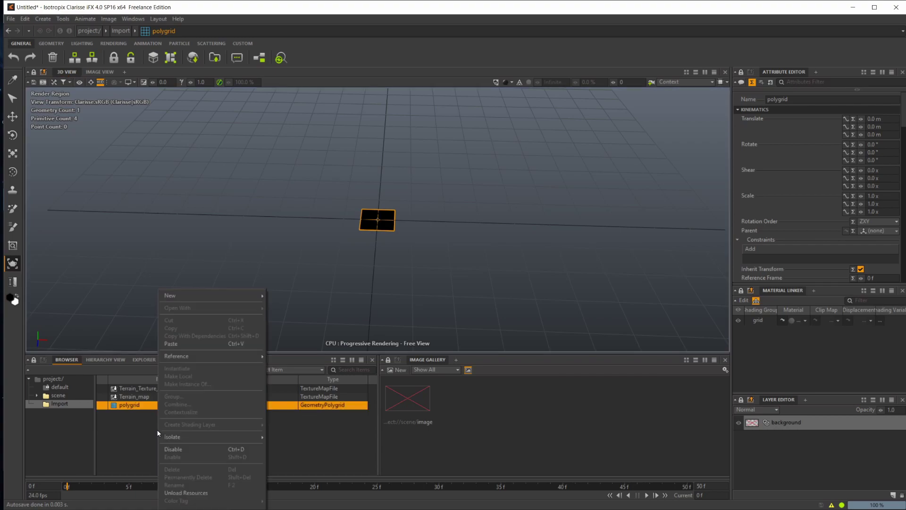
pyautogui.write('environment')
pyautogui.press('Return')
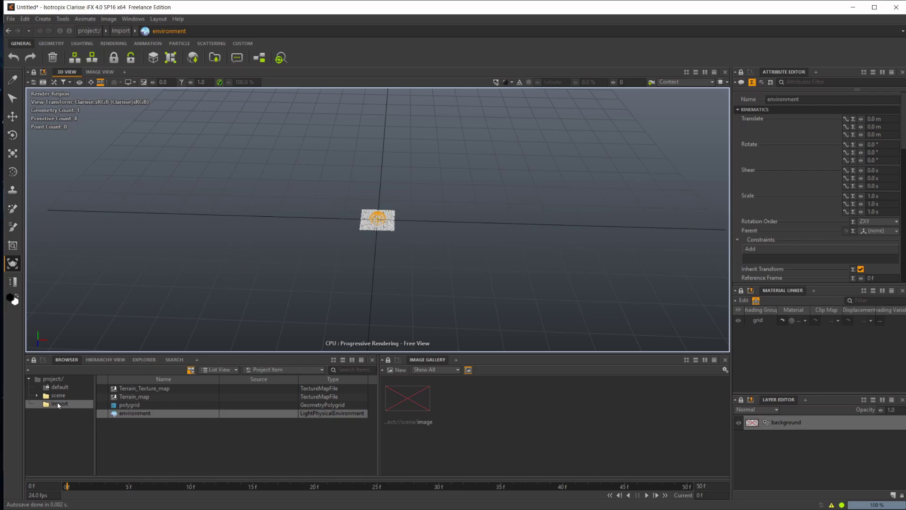
# Step: Deselect, try Previz shading, then set the view to GPU Simple Shading (Smooth)
pyautogui.click(151, 424)
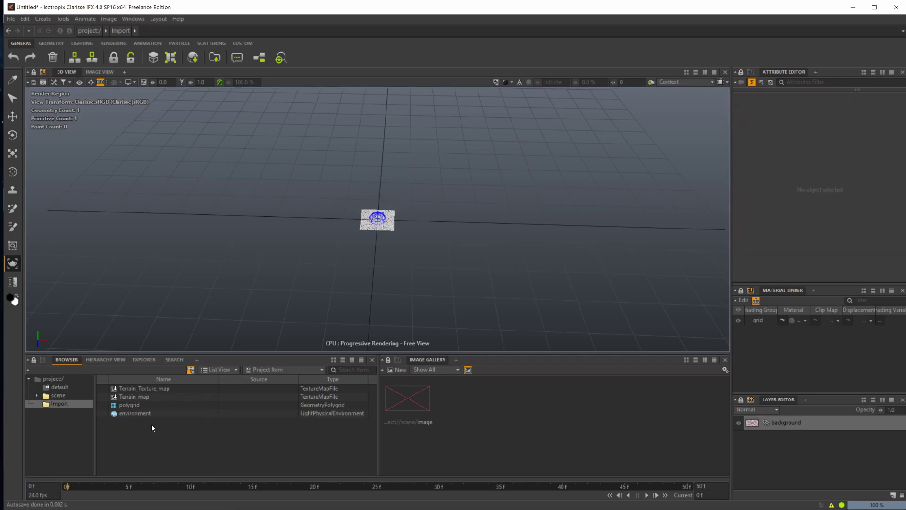
pyautogui.click(511, 82)
pyautogui.click(532, 142)
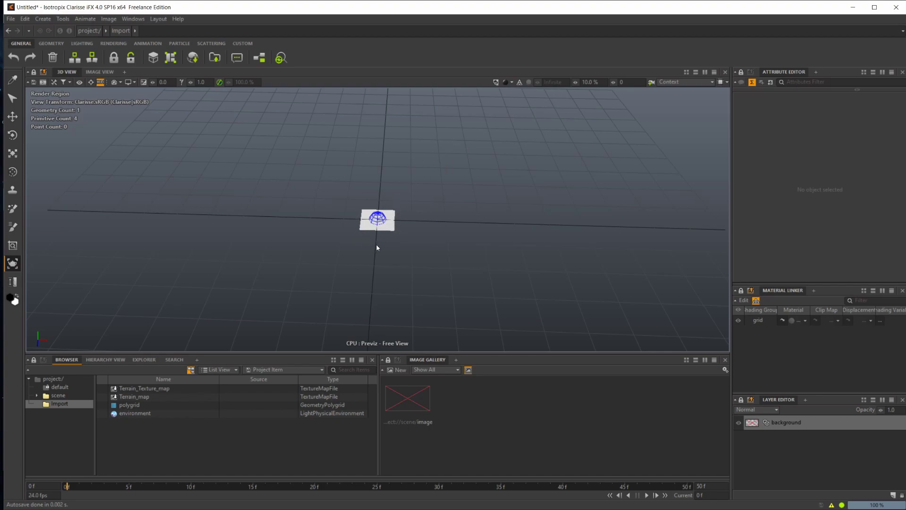
pyautogui.click(510, 84)
pyautogui.click(542, 132)
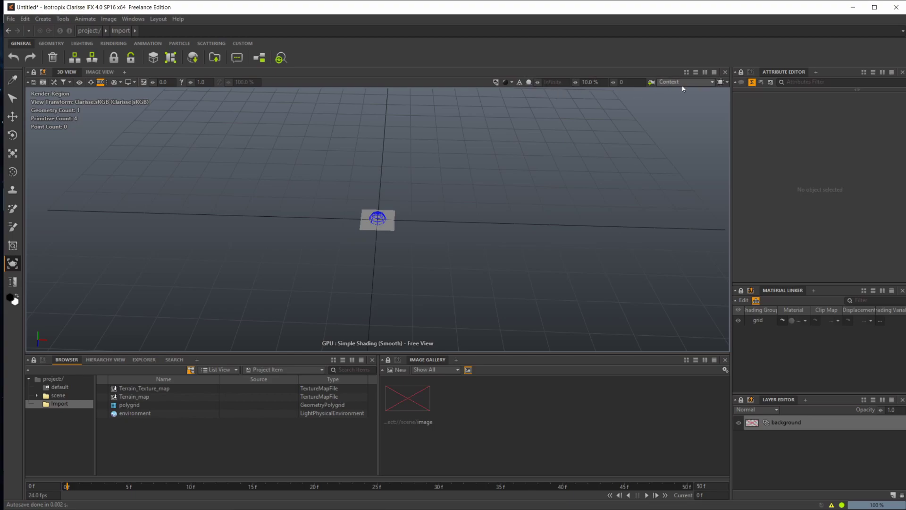
# Step: Split the 3D view vertically and fill the new side panel with the Material Editor
pyautogui.click(706, 75)
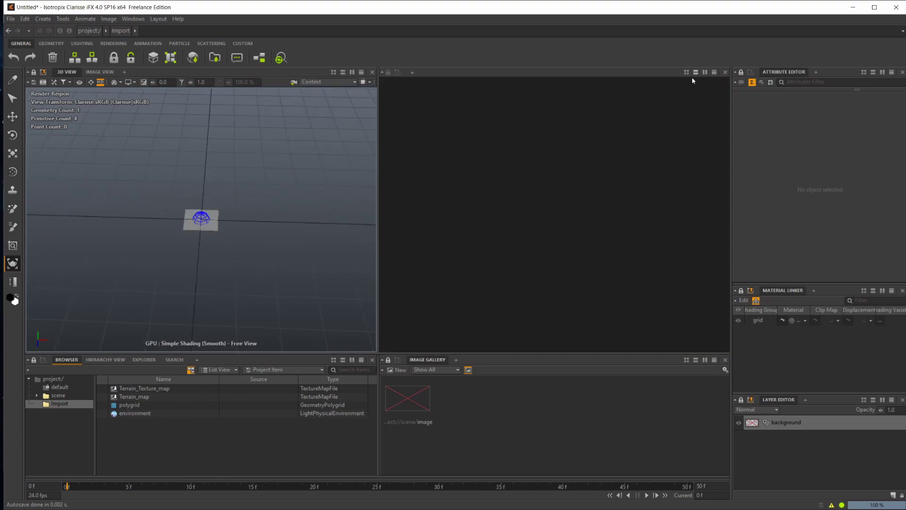
pyautogui.click(413, 73)
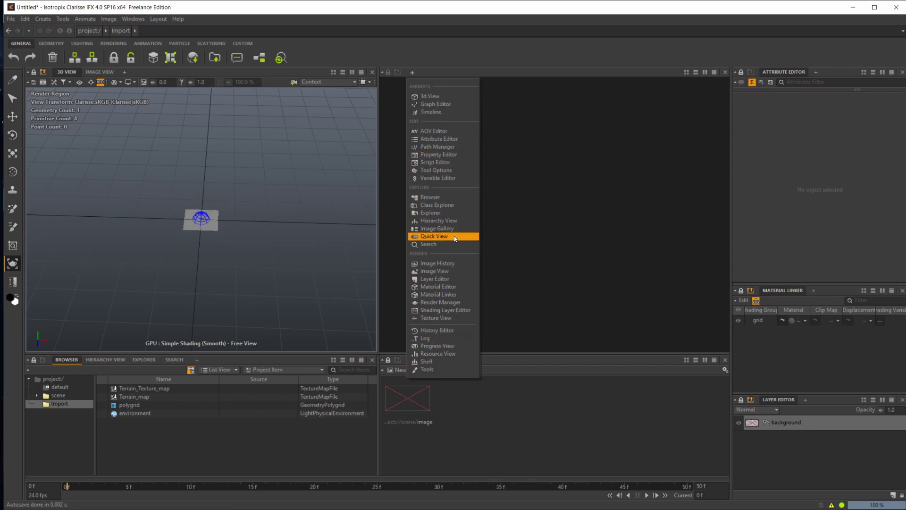
pyautogui.click(457, 286)
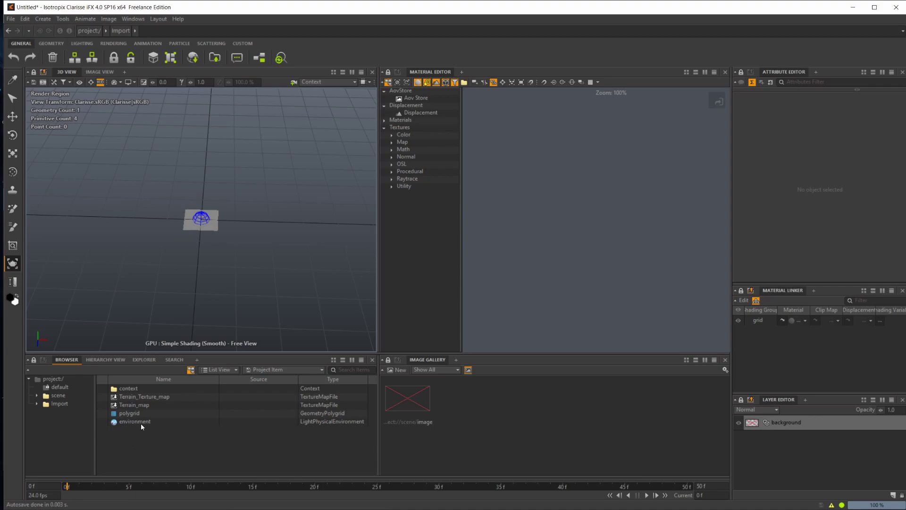
# Step: Move the polygrid into the context folder inside Import and open that context
pyautogui.moveTo(138, 414); pyautogui.dragTo(140, 389)
pyautogui.doubleClick(134, 391)
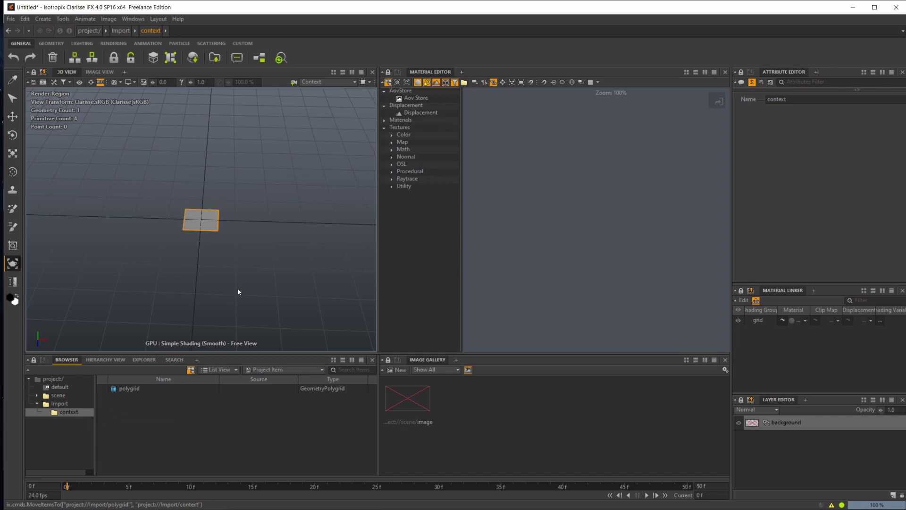
pyautogui.moveTo(231, 314); pyautogui.dragTo(218, 207)
# Step: Widen the 3D view over the Material Editor and switch its shading to Progressive Rendering
pyautogui.moveTo(380, 200); pyautogui.dragTo(558, 200)
pyautogui.click(339, 81)
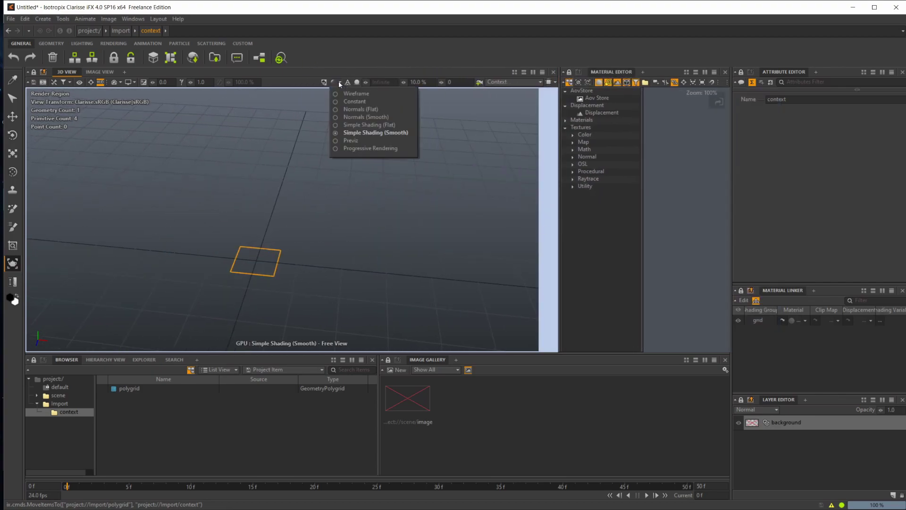
pyautogui.click(366, 148)
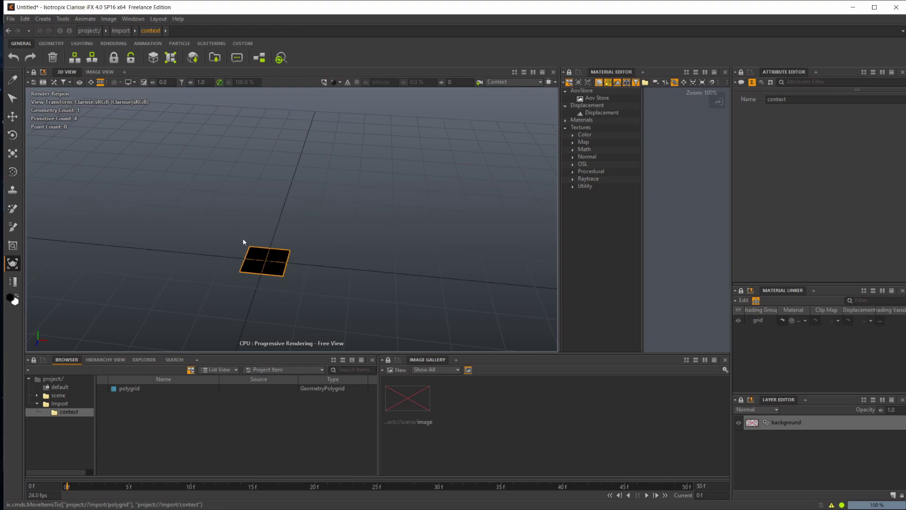
pyautogui.click(59, 404)
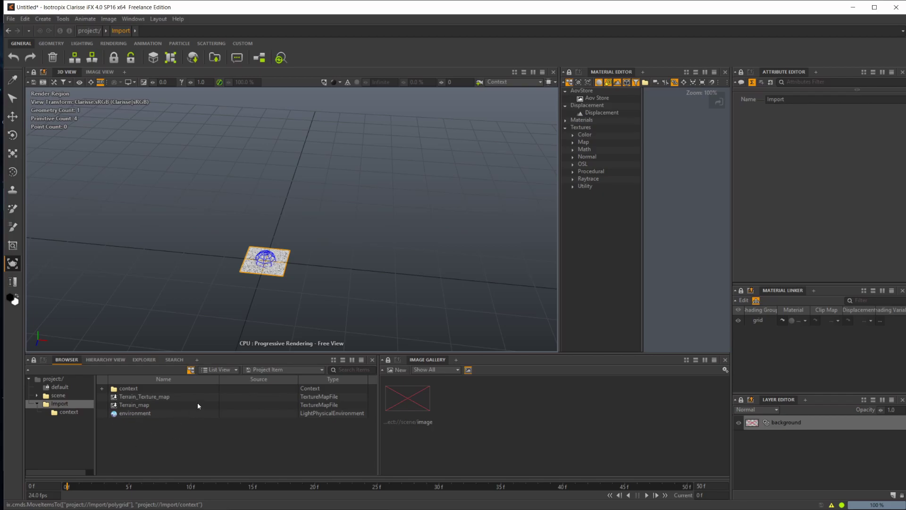
pyautogui.click(75, 413)
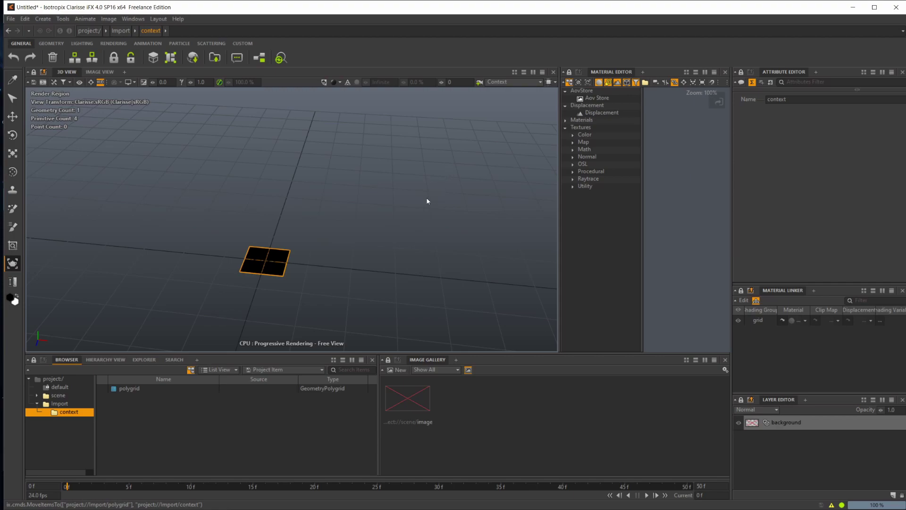
# Step: Lock the 3D view's Context field to the Import folder
pyautogui.click(497, 84)
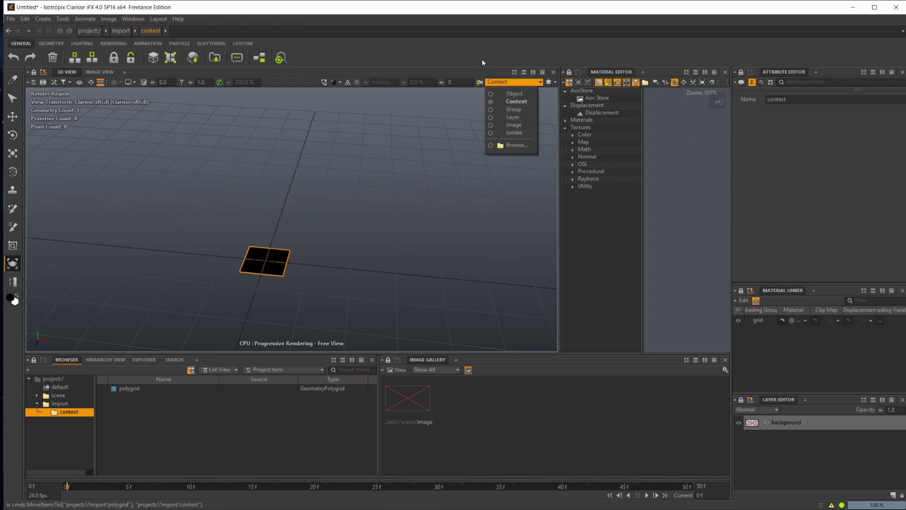
pyautogui.click(503, 88)
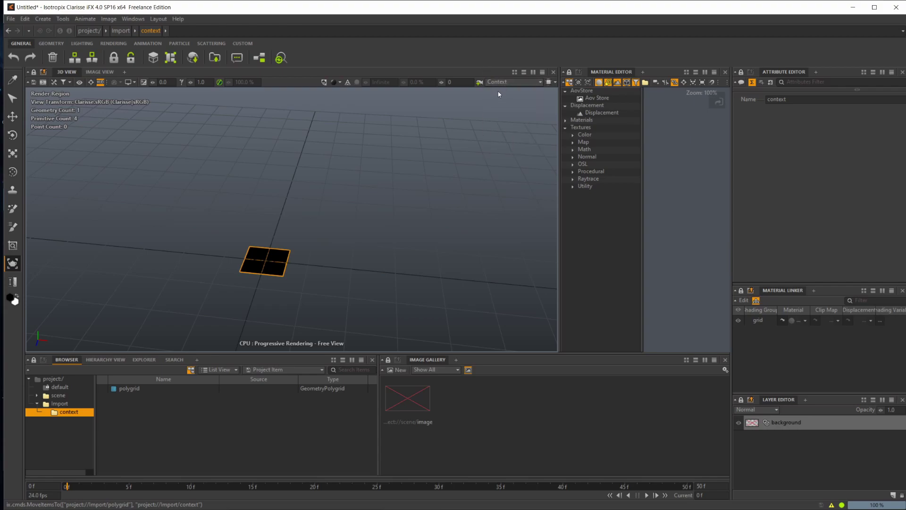
pyautogui.click(60, 404)
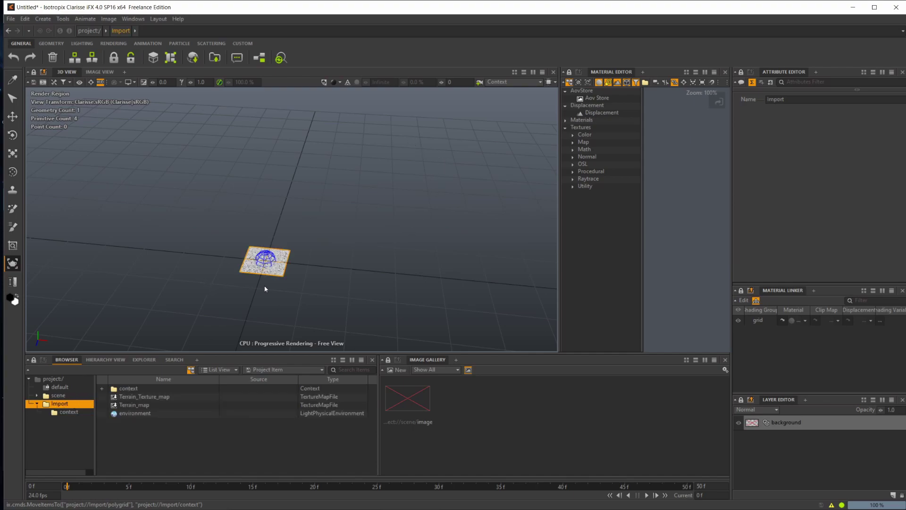
pyautogui.click(58, 396)
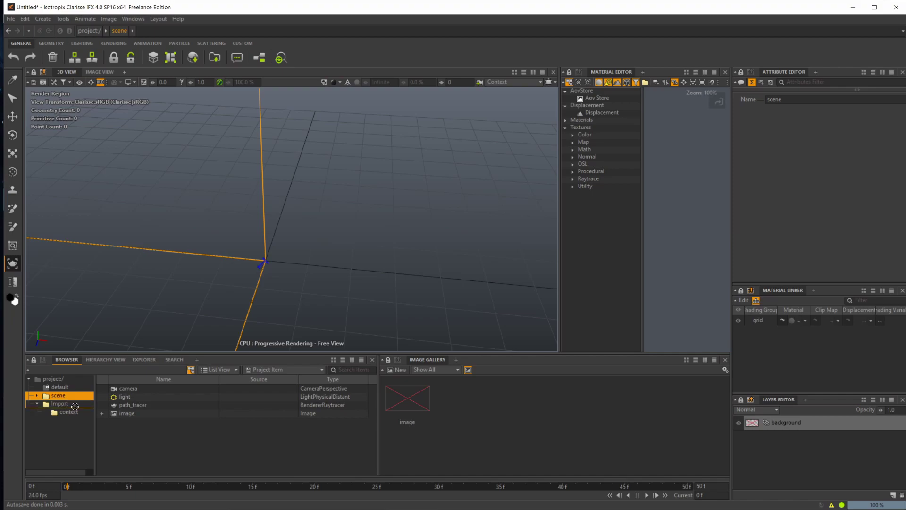
pyautogui.moveTo(78, 407); pyautogui.dragTo(501, 84)
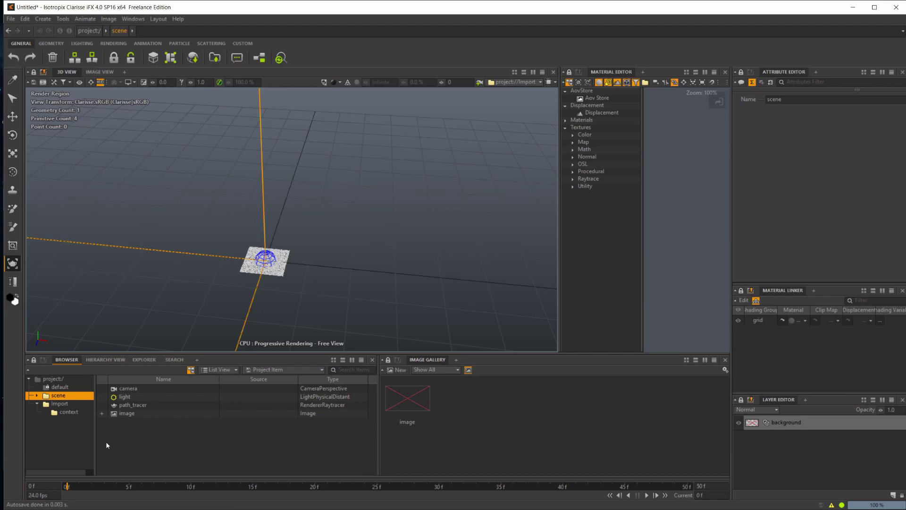
# Step: Open the polygrid from the context folder in a separate viewer, then close it
pyautogui.click(223, 360)
pyautogui.click(69, 412)
pyautogui.doubleClick(132, 388)
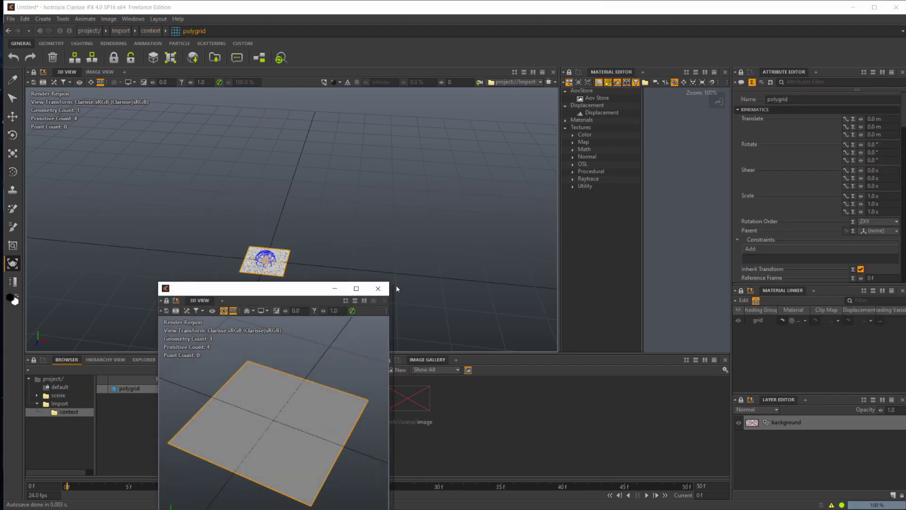
pyautogui.click(378, 289)
pyautogui.click(178, 422)
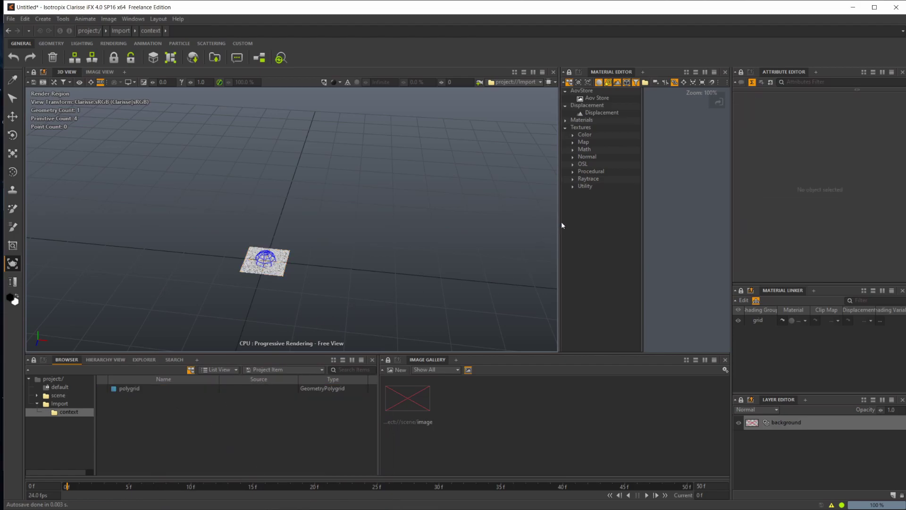
# Step: Widen the Material Editor again and orbit the lit plane toward the view's centre
pyautogui.moveTo(560, 225); pyautogui.dragTo(451, 118)
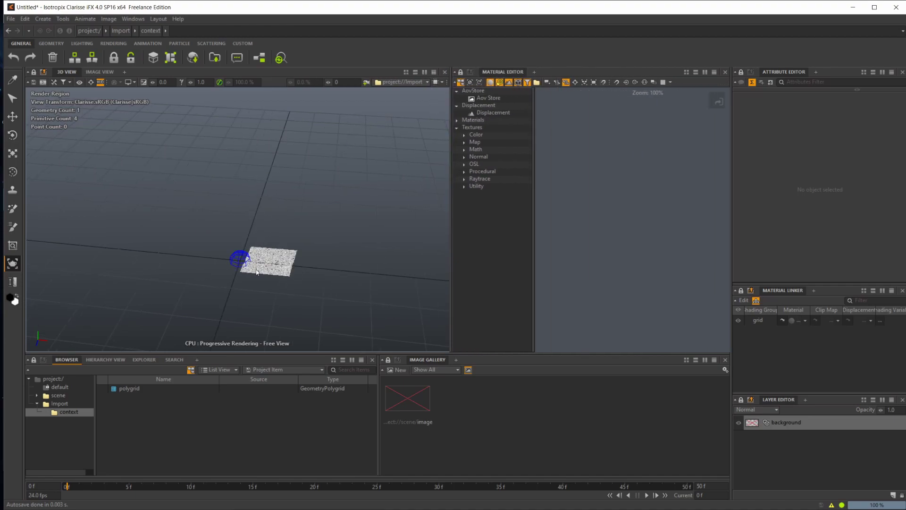
pyautogui.click(344, 272)
pyautogui.moveTo(316, 286); pyautogui.dragTo(211, 313)
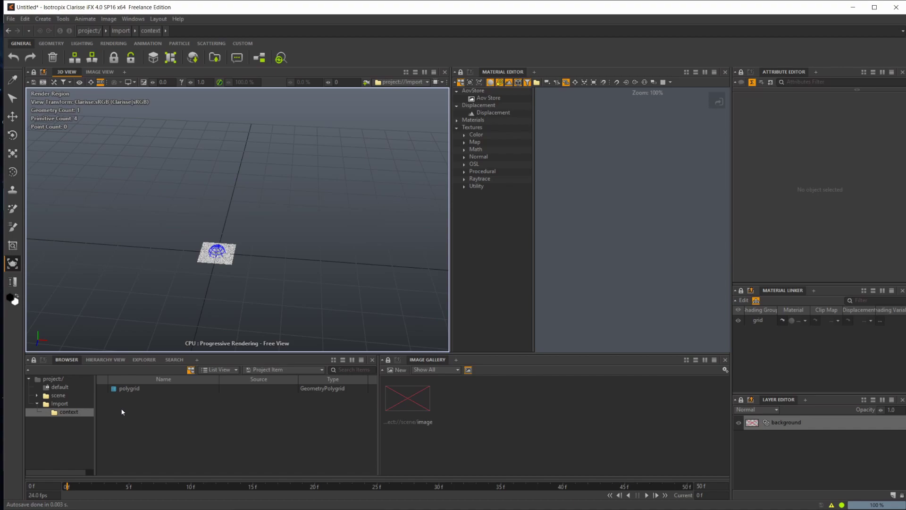